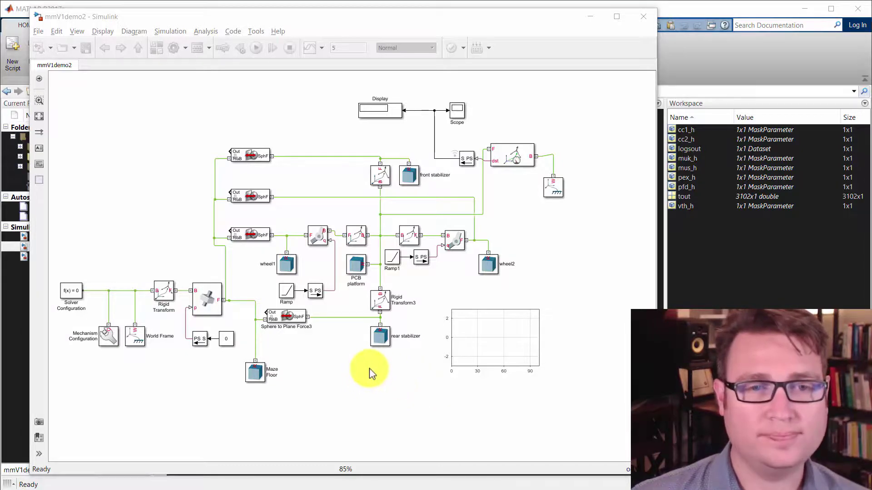
Delete the empty plot block from the robot car diagram.
left_click_drag(370, 373, 388, 380)
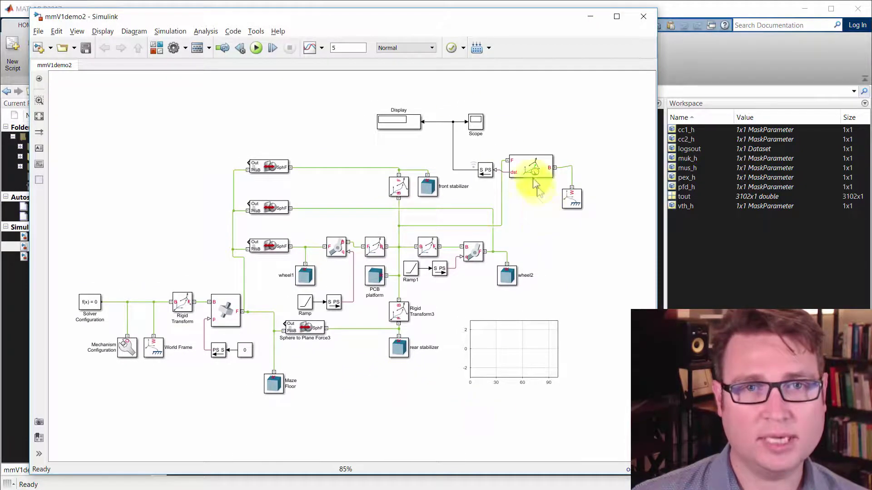
left_click(535, 359)
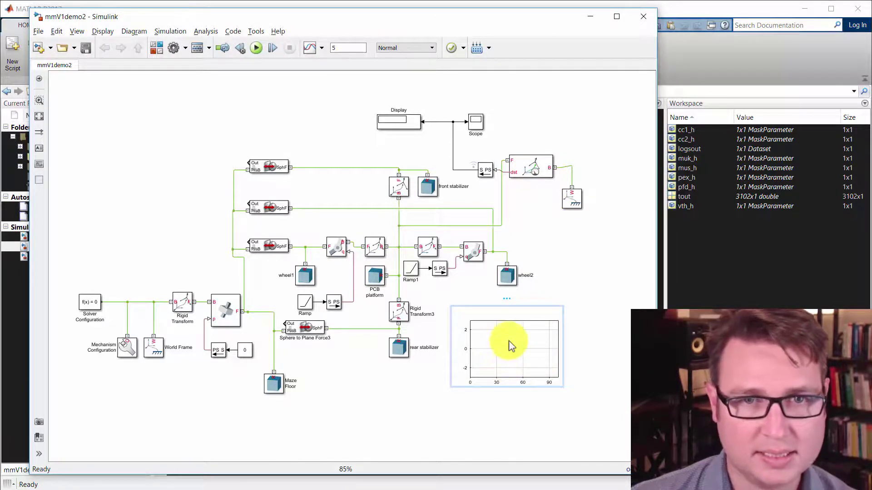
left_click(526, 348)
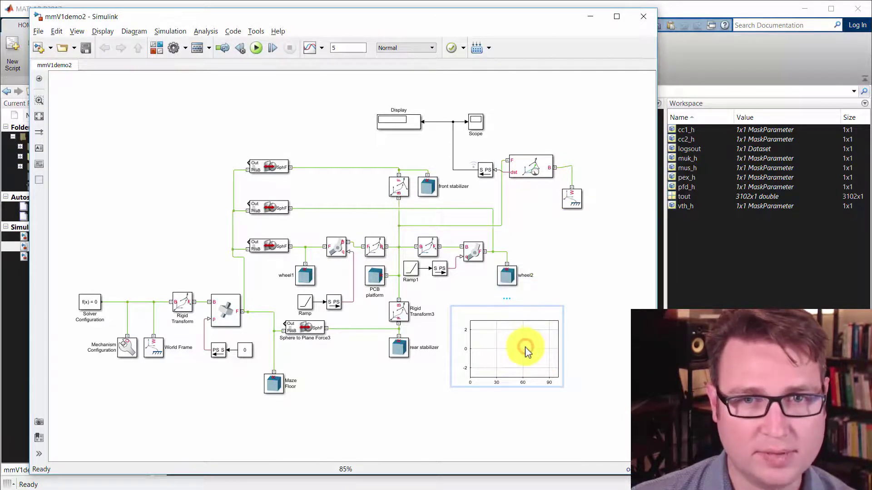
key("Delete")
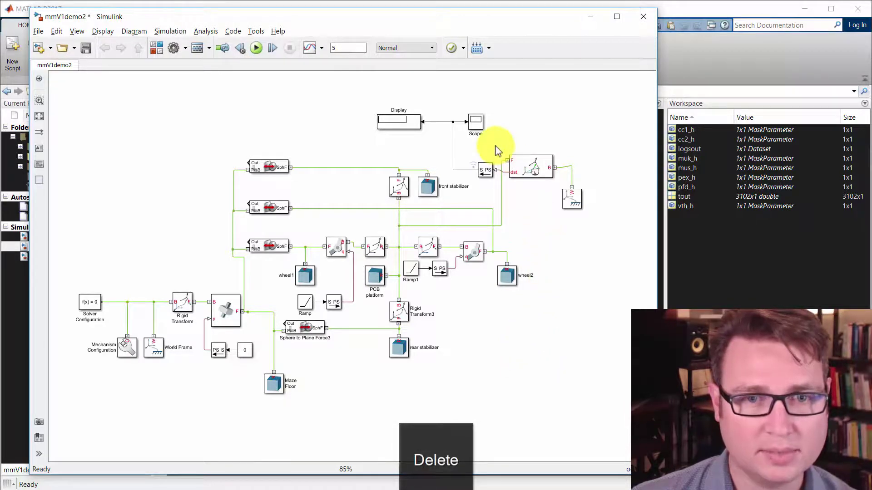
Delete the Display and Scope blocks together with their lines.
left_click_drag(377, 91, 486, 145)
key("Delete")
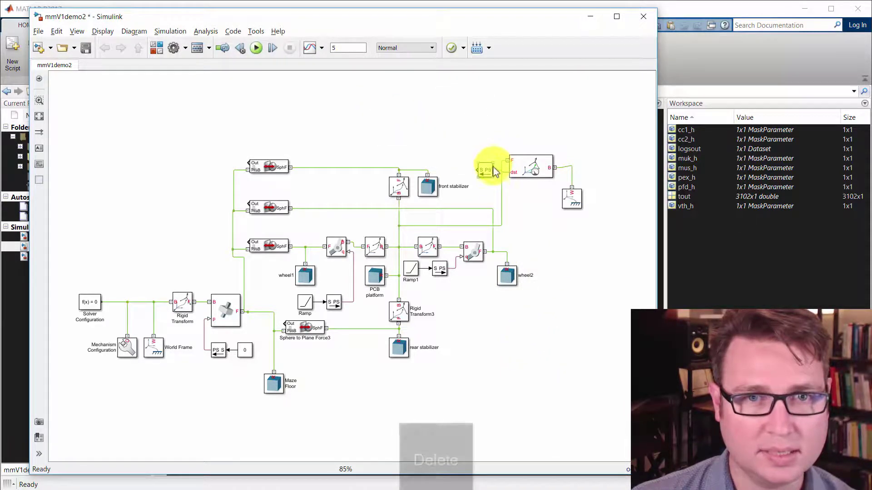
left_click(489, 171)
left_click(481, 138)
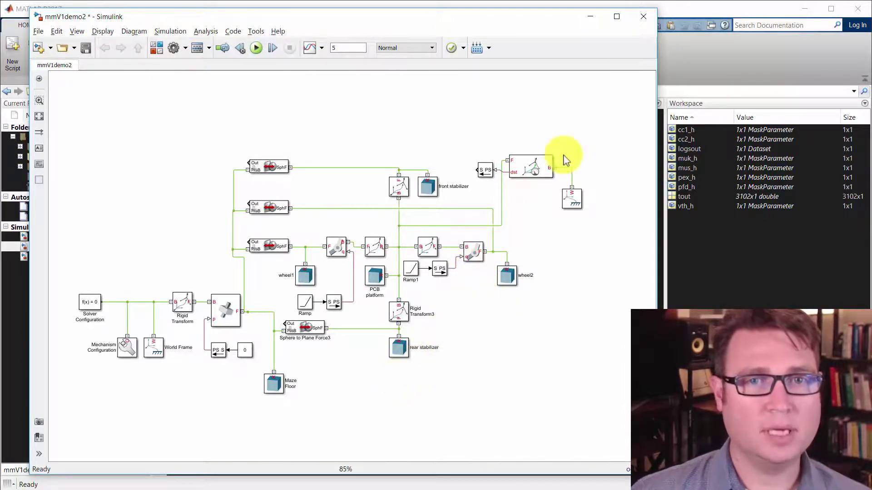
left_click(524, 171)
scroll(440, 362, "up", 4)
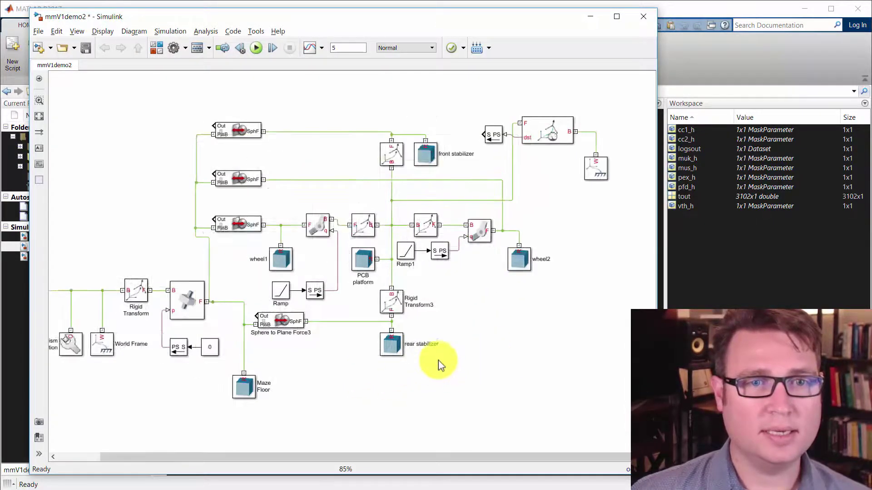
left_click_drag(334, 292, 434, 307)
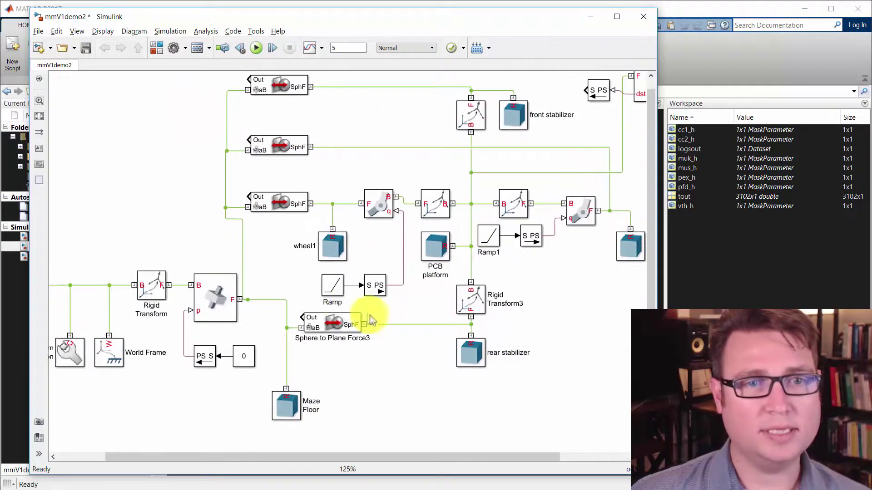
double_click(333, 290)
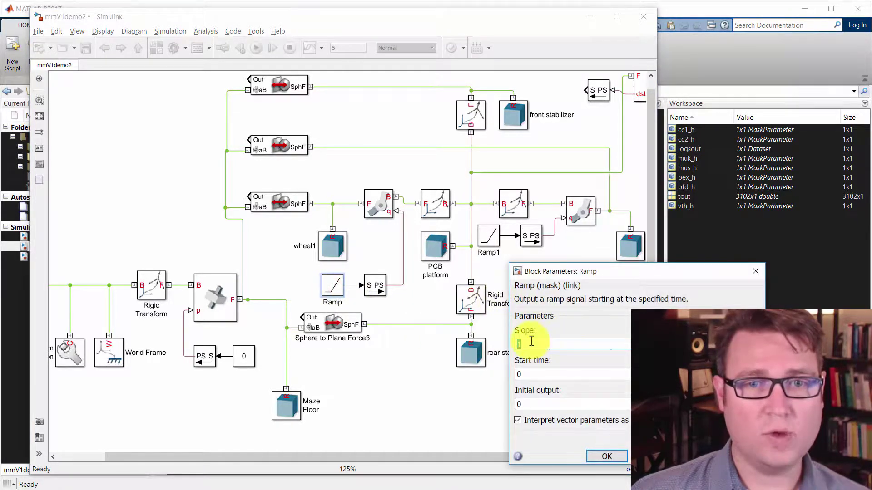
left_click(607, 457)
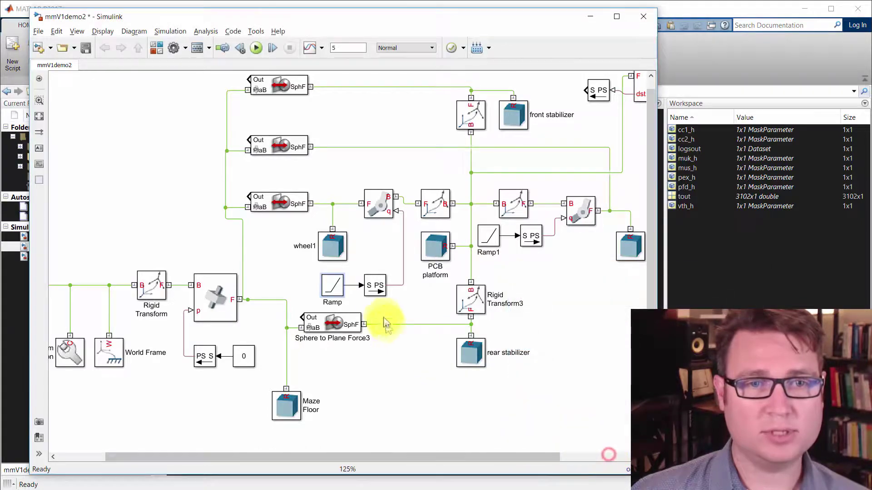
left_click(375, 286)
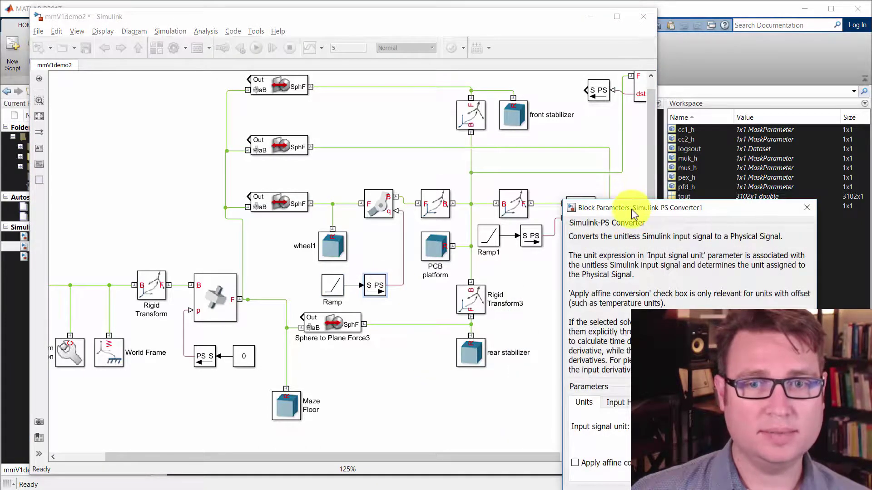
left_click_drag(633, 213, 379, 115)
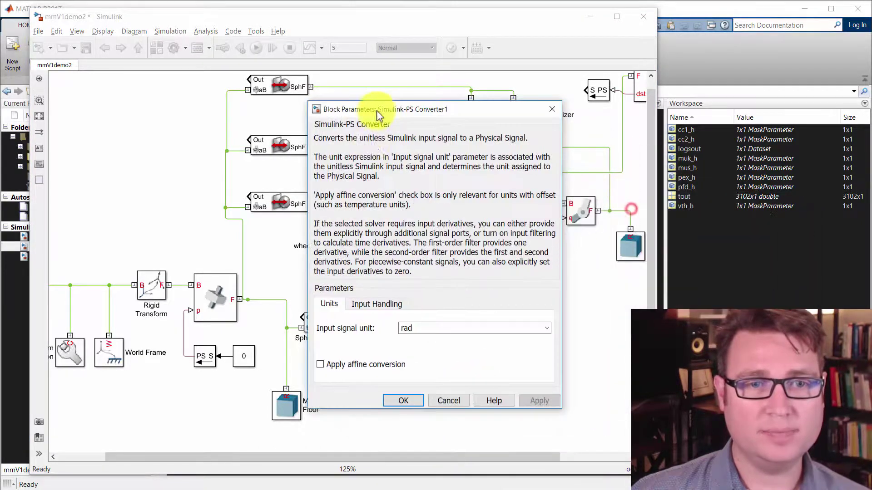
left_click(444, 403)
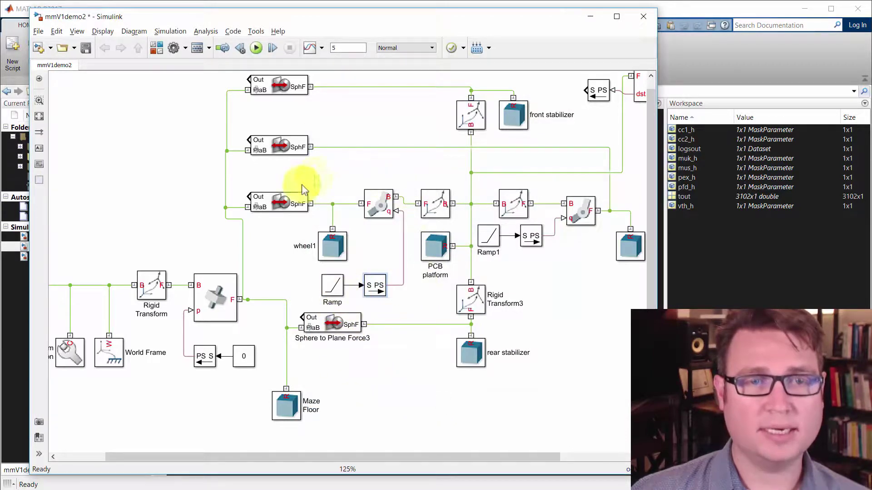
left_click(404, 308)
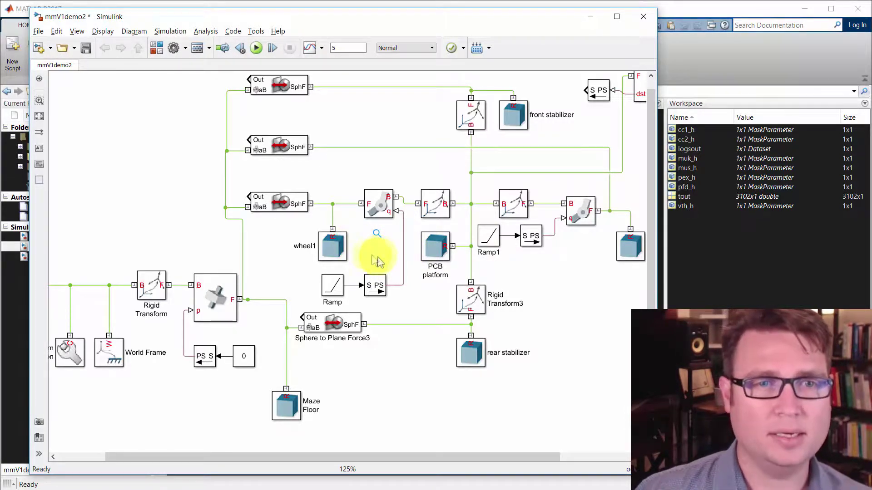
Move the wheel2 group (converter, joint, wheel2) further right.
left_click(331, 243)
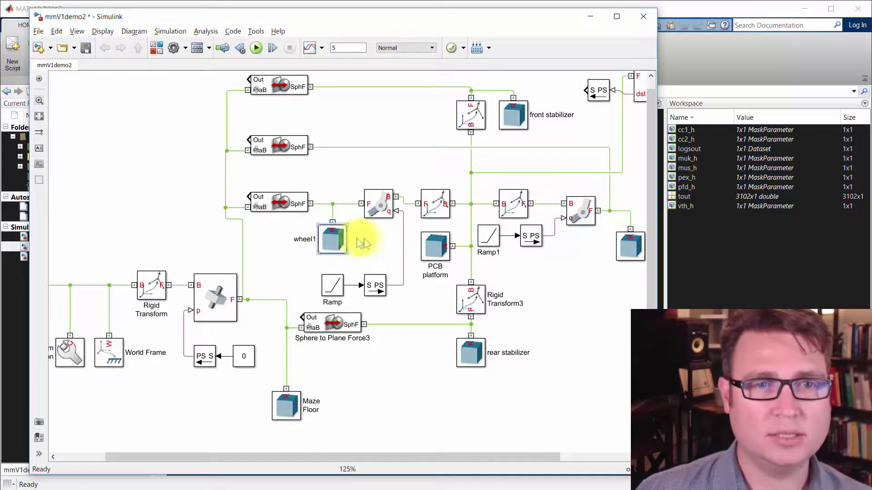
left_click_drag(490, 285, 352, 290)
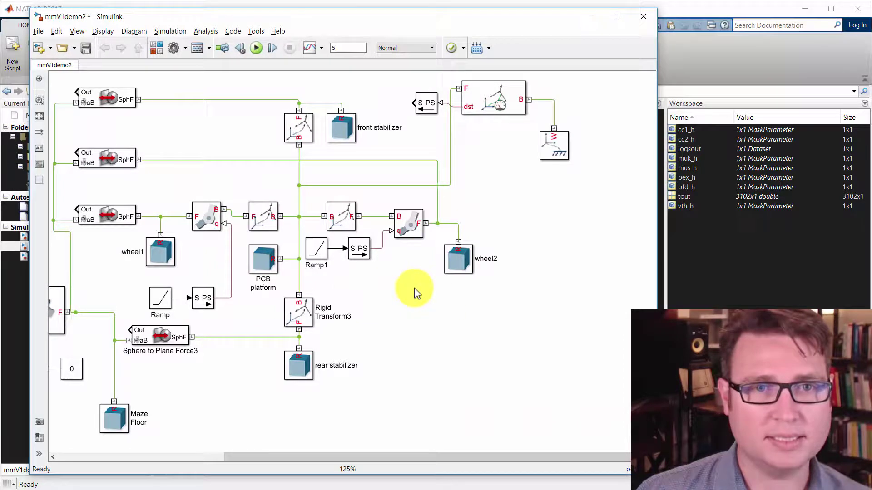
left_click_drag(521, 317, 411, 252)
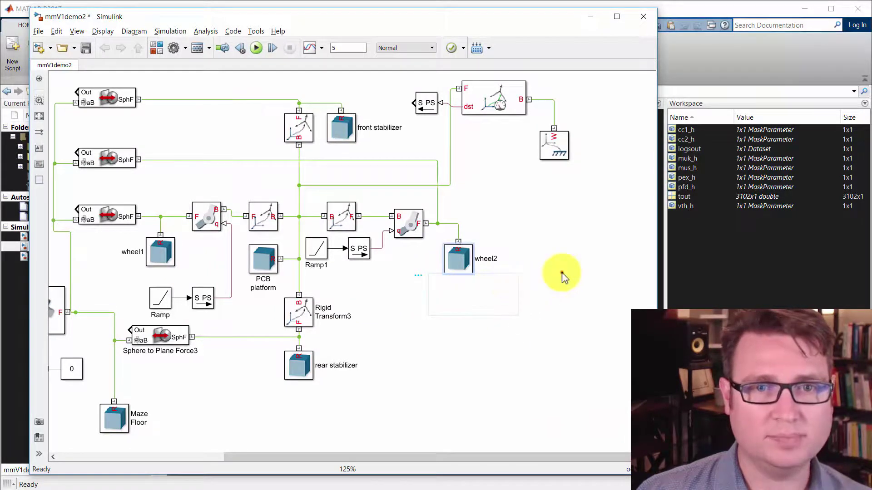
left_click_drag(535, 283, 452, 247)
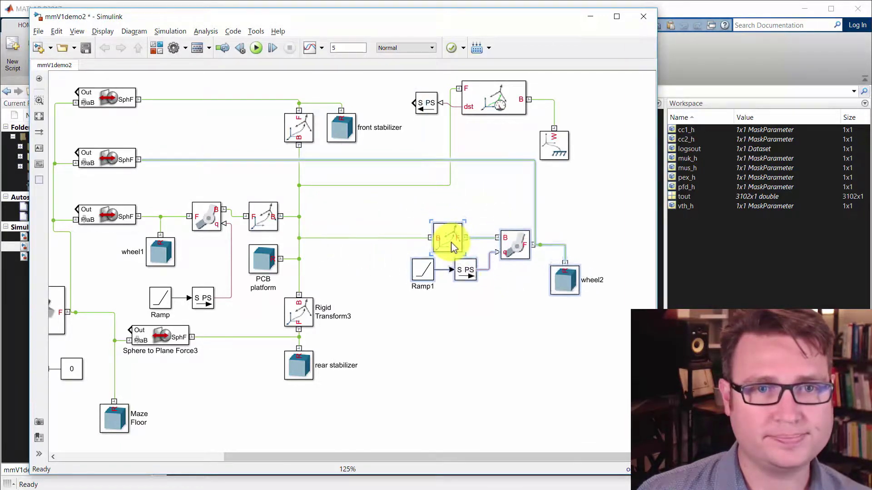
left_click(492, 334)
left_click(475, 307)
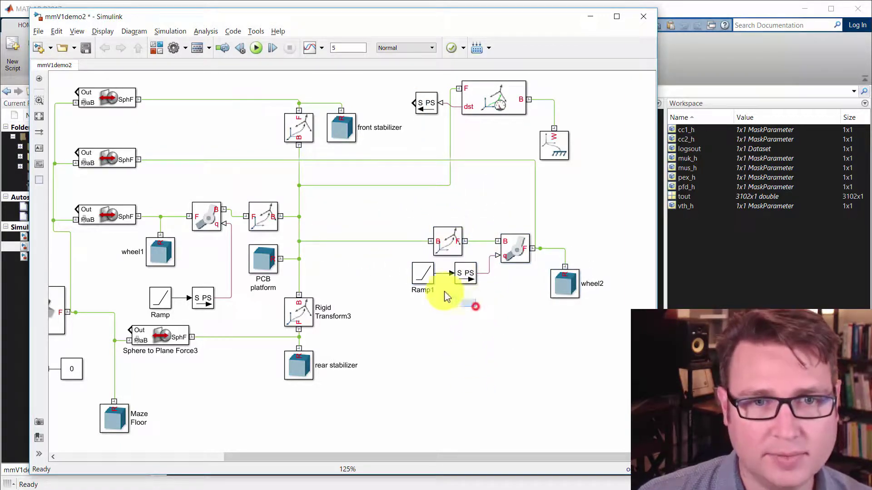
Delete Ramp1 and its converter, then shift the transform and joint blocks left.
left_click_drag(419, 273, 419, 274)
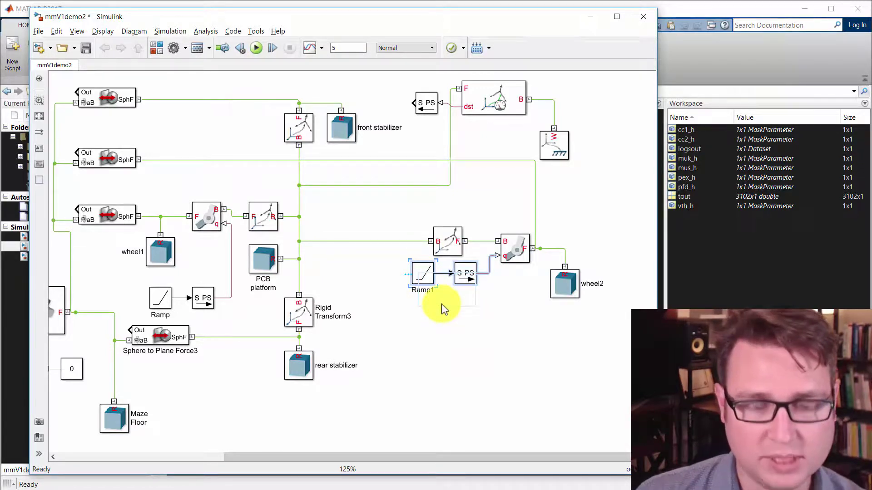
key("Delete")
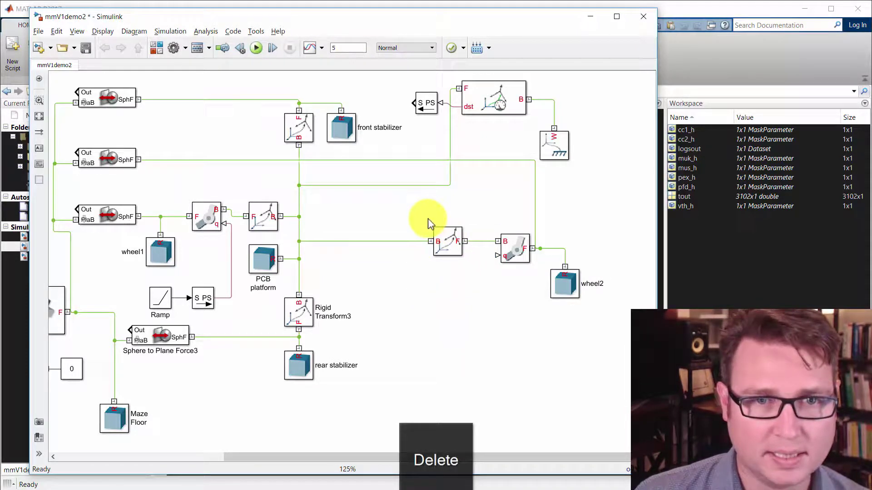
left_click_drag(430, 219, 454, 254)
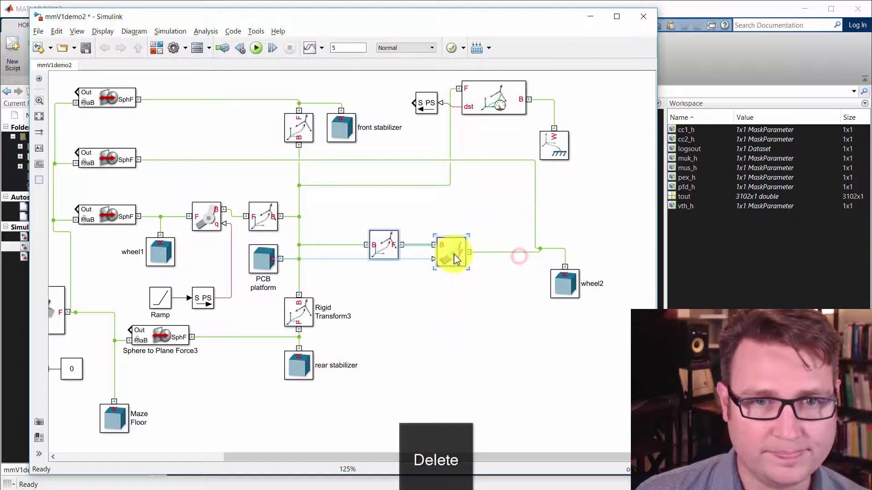
Reroute the line into wheel2 upward.
left_click(463, 278)
scroll(467, 275, "up", 3)
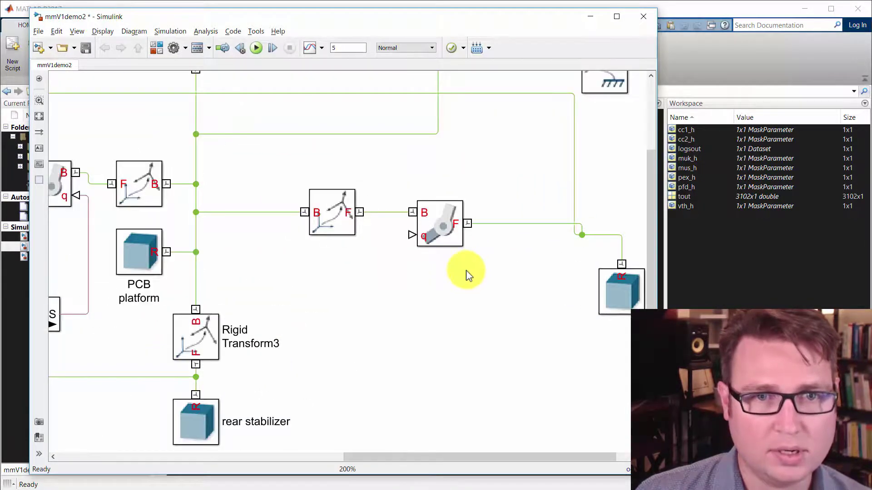
scroll(483, 285, "right", 3)
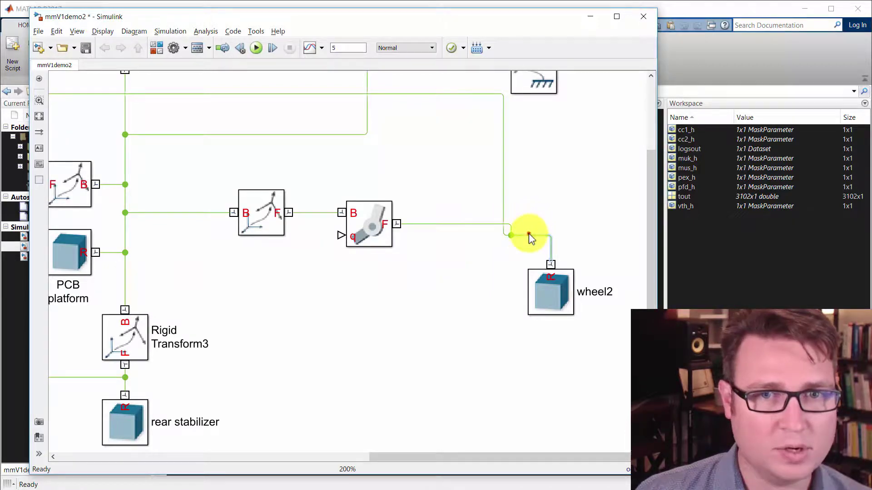
left_click_drag(530, 237, 527, 225)
Set Revolute Joint1 torque to Provided by Input and motion to Automatically Computed.
left_click(361, 245)
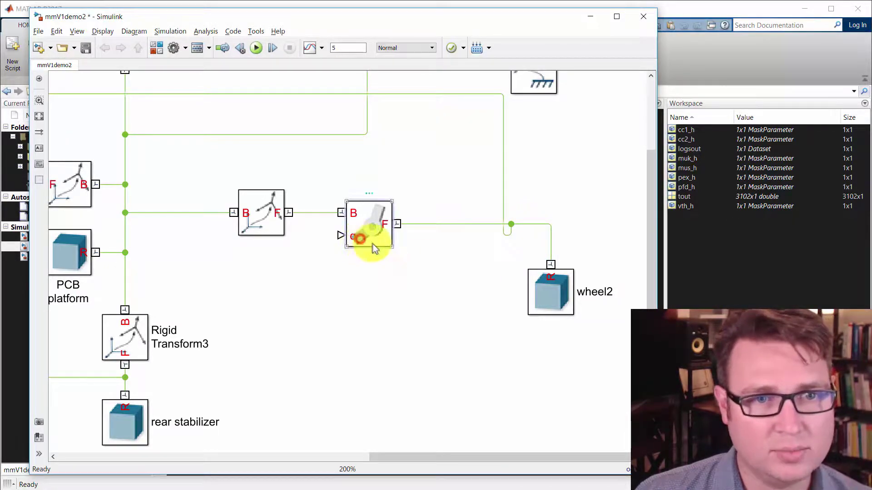
double_click(359, 244)
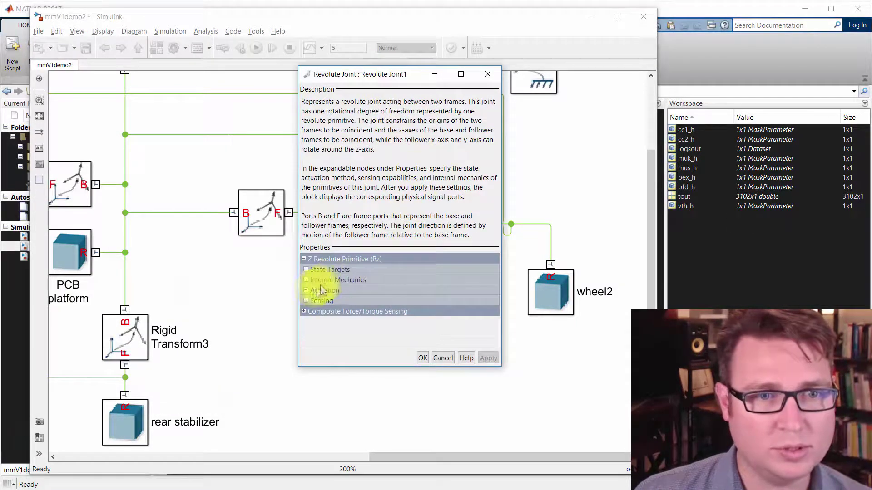
left_click(305, 291)
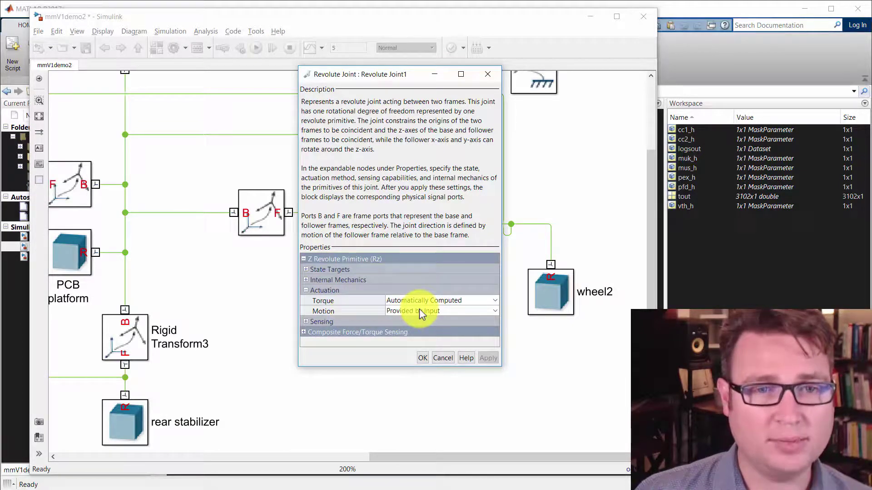
left_click(495, 301)
left_click(487, 322)
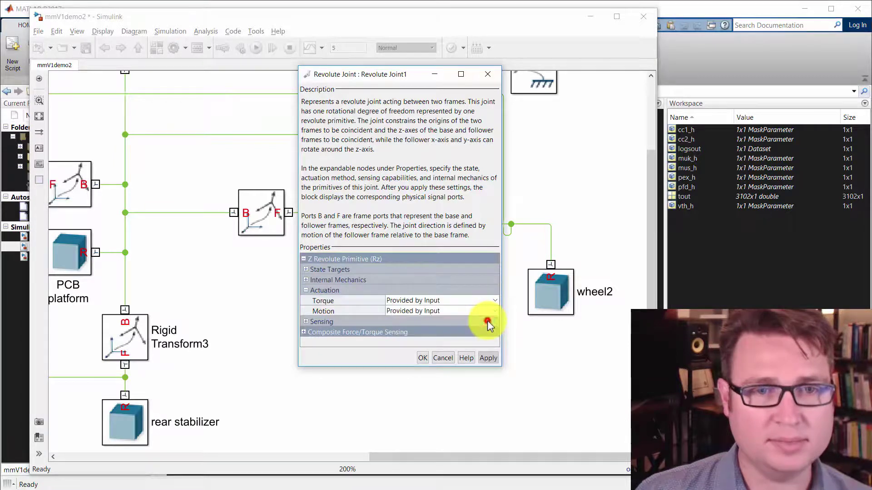
left_click(495, 311)
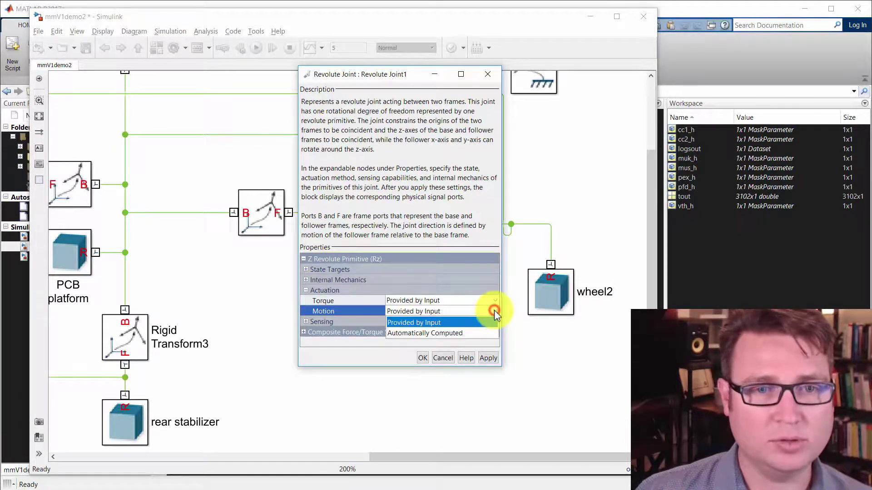
left_click(488, 333)
Enable velocity sensing on the revolute joint and apply the settings.
left_click_drag(354, 74, 271, 60)
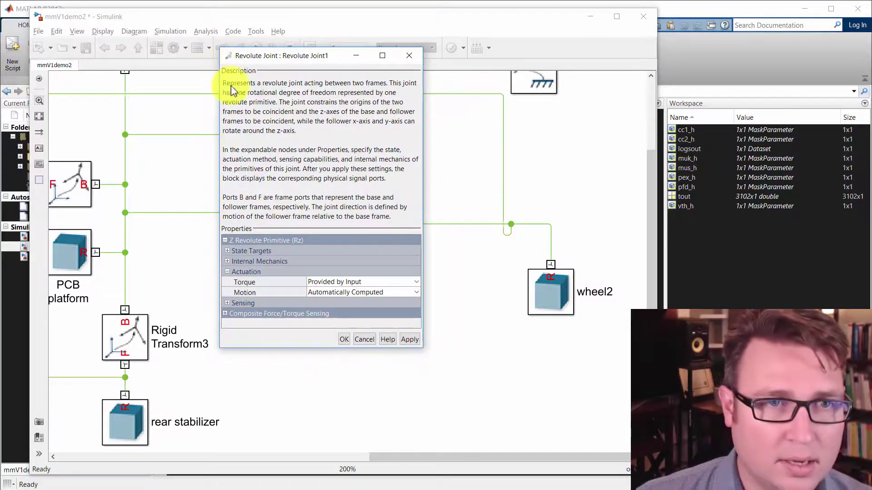
left_click_drag(422, 349, 463, 399)
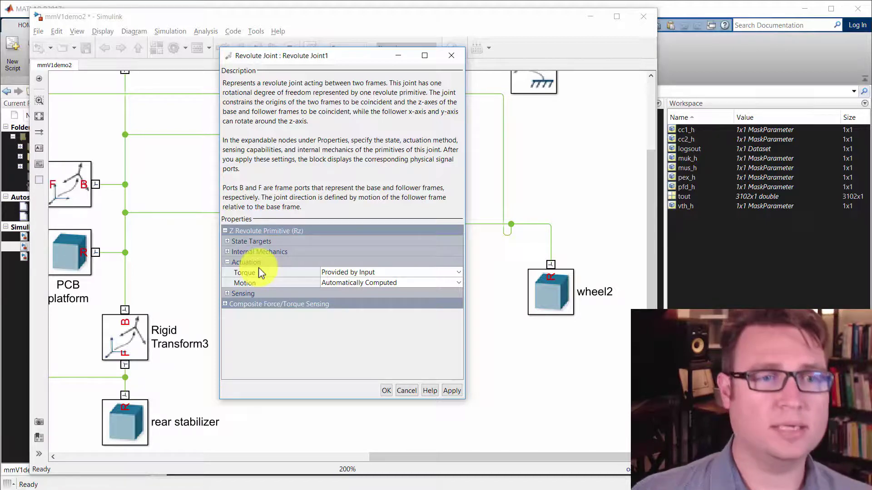
left_click(227, 294)
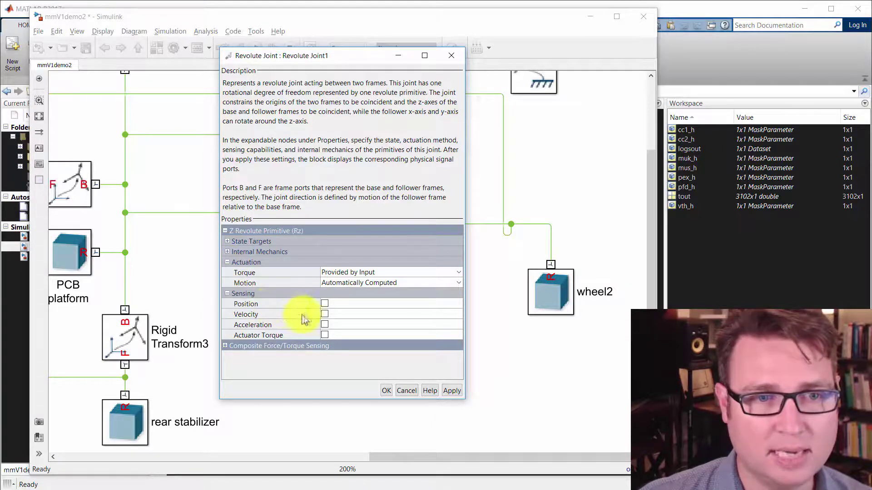
left_click(324, 314)
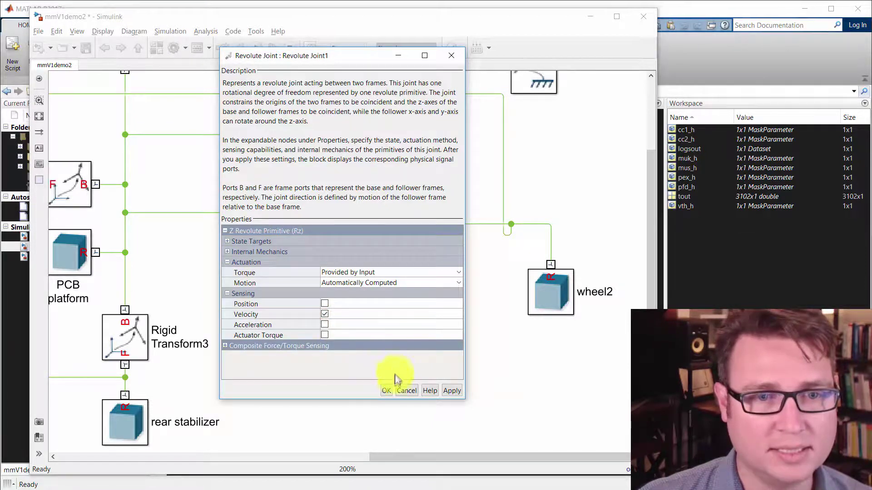
left_click(387, 391)
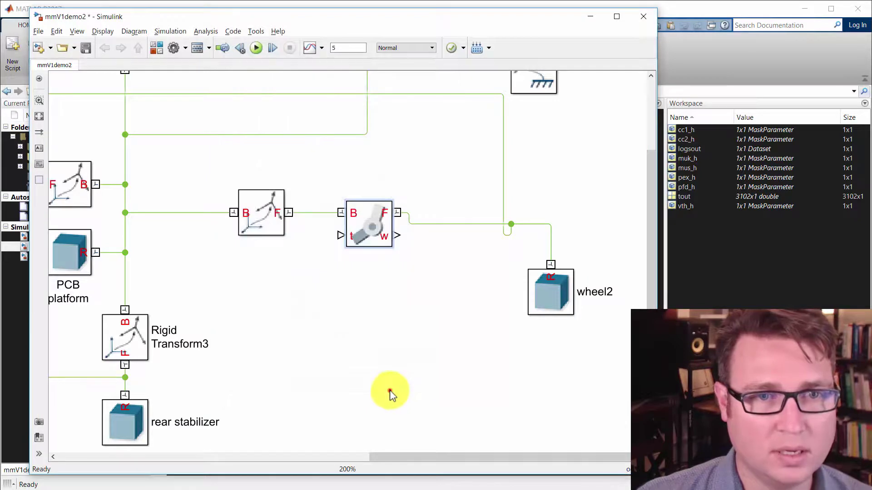
Straighten the line from the revolute joint to wheel2.
left_click(370, 240)
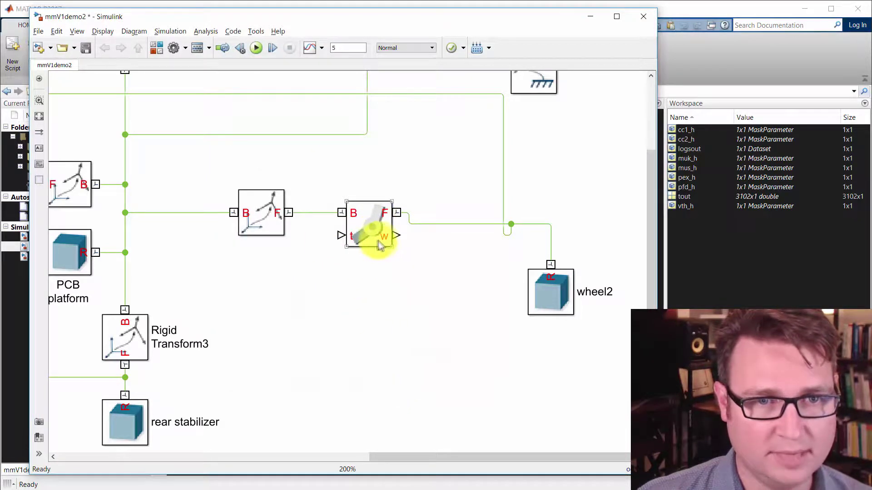
left_click(430, 255)
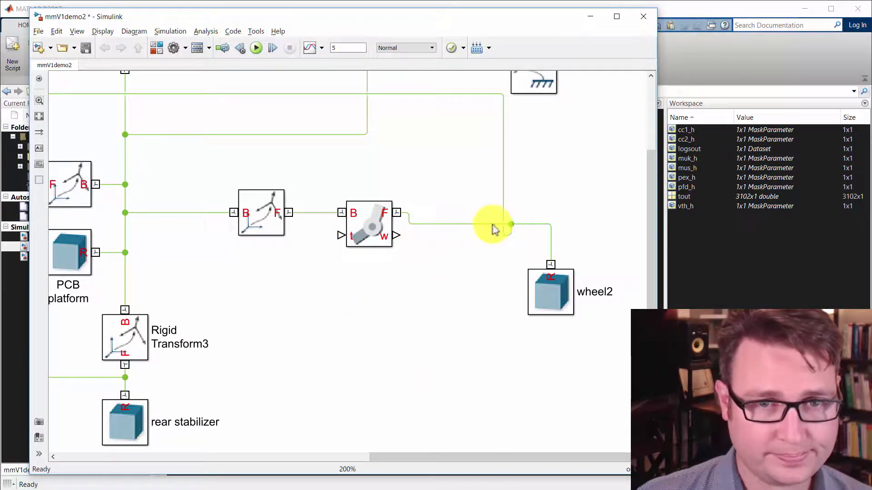
left_click_drag(493, 225, 507, 234)
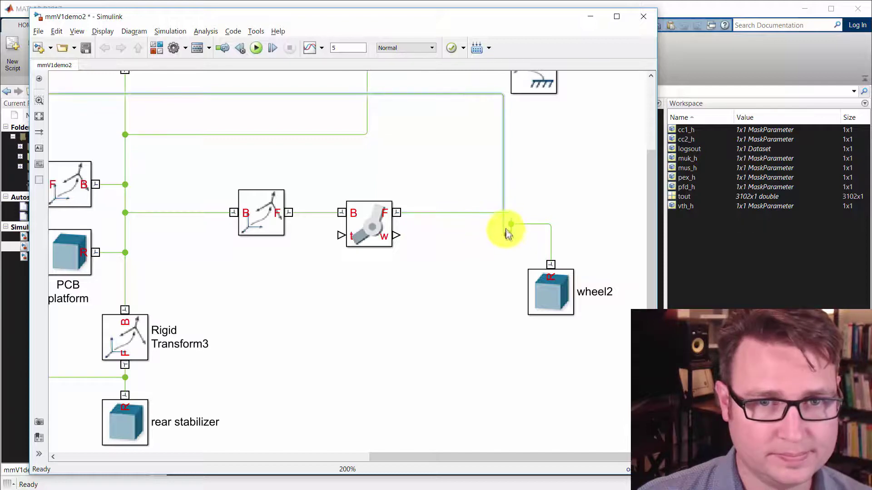
left_click(525, 224)
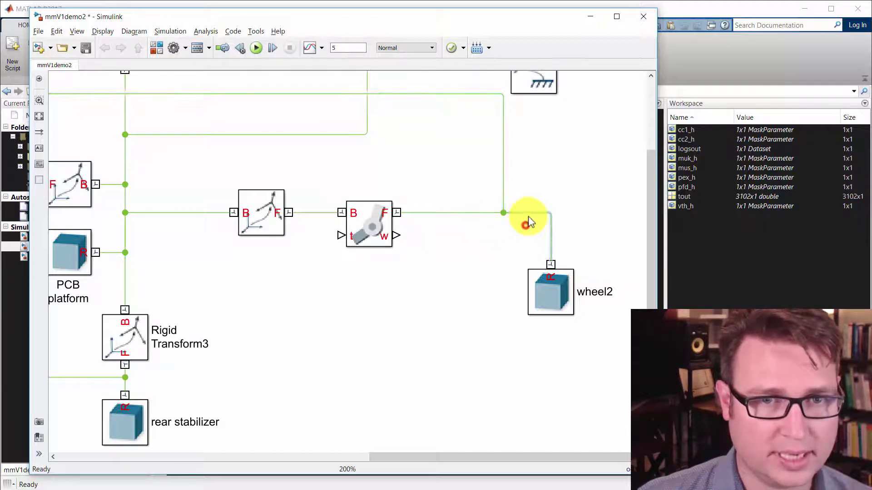
Hide the Rigid Transform3 block's name label.
left_click(445, 275)
left_click(266, 313)
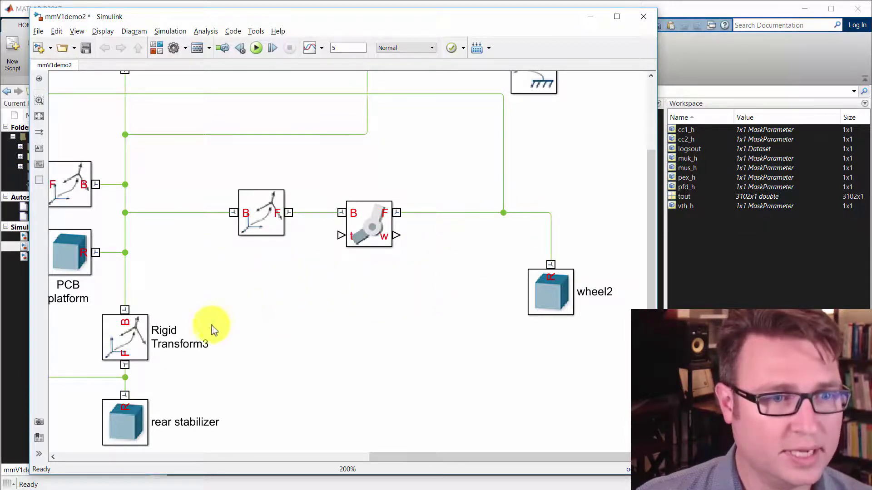
left_click(177, 330)
right_click(125, 335)
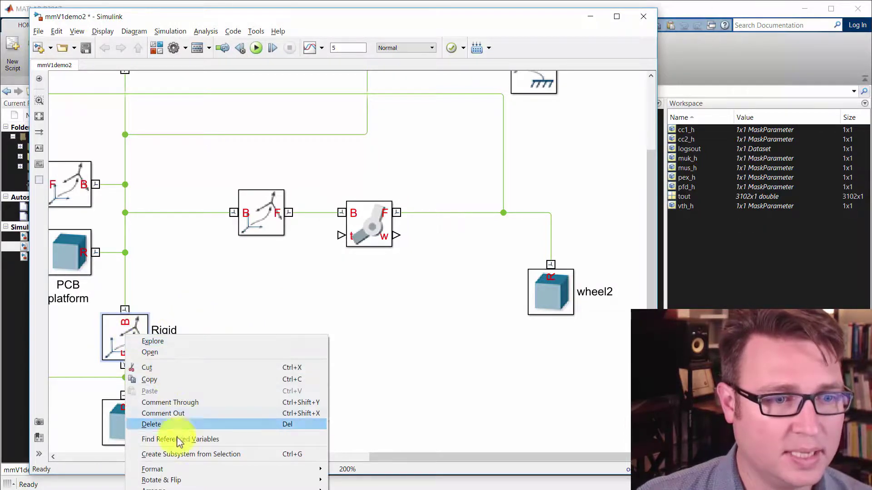
mouse_move(177, 470)
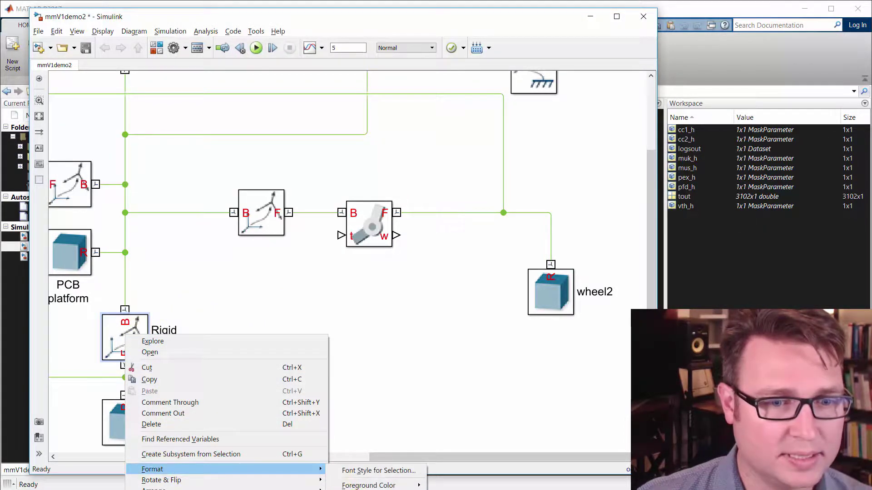
left_click(377, 489)
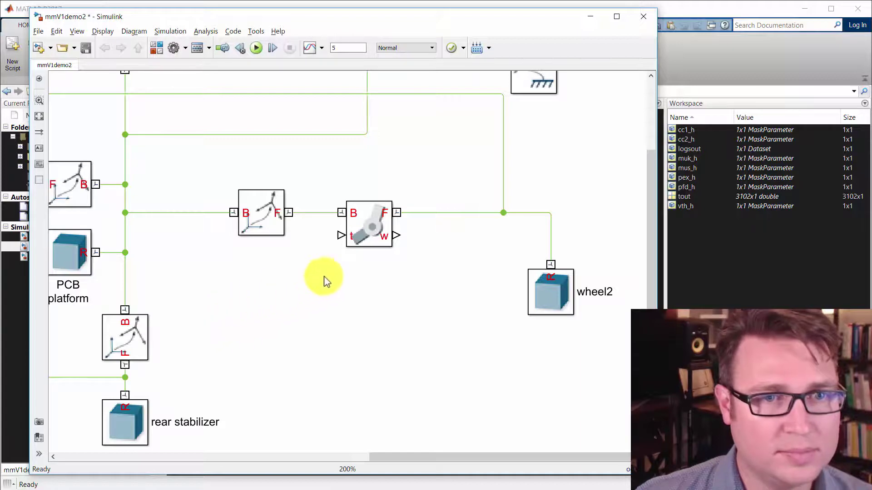
Move the middle transform block left along its line.
left_click_drag(268, 225, 210, 236)
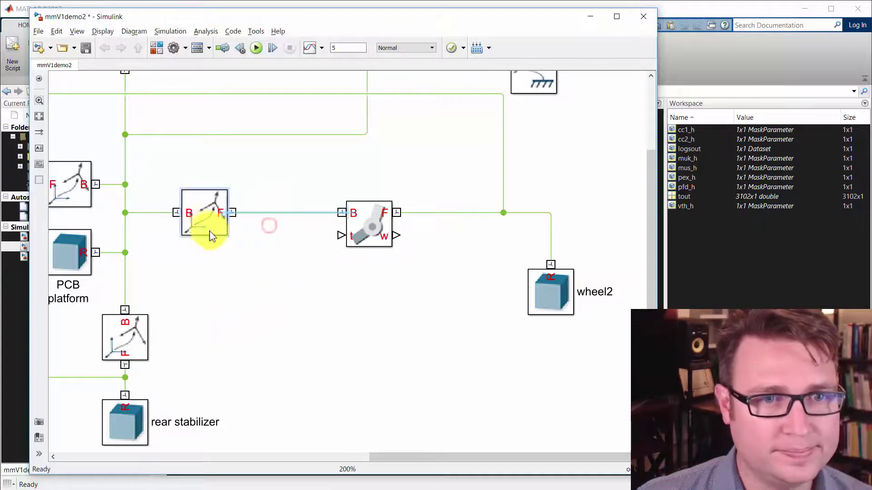
left_click(296, 326)
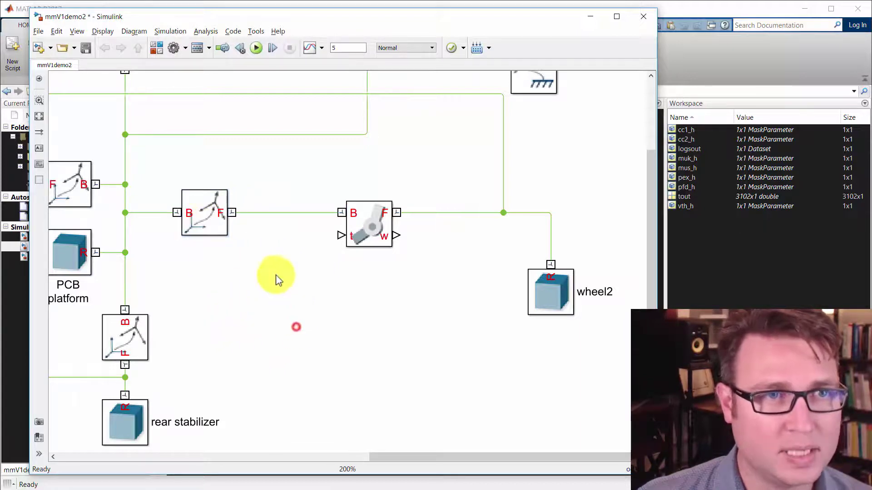
left_click(156, 48)
Add an Ideal Torque Sensor from Foundation Library > Mechanical sensors.
left_click_drag(574, 78, 363, 47)
left_click(342, 313)
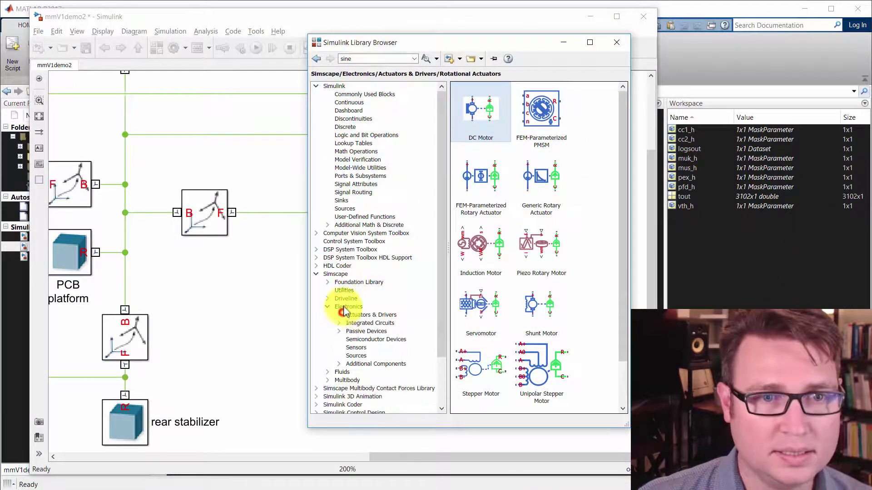
left_click(327, 282)
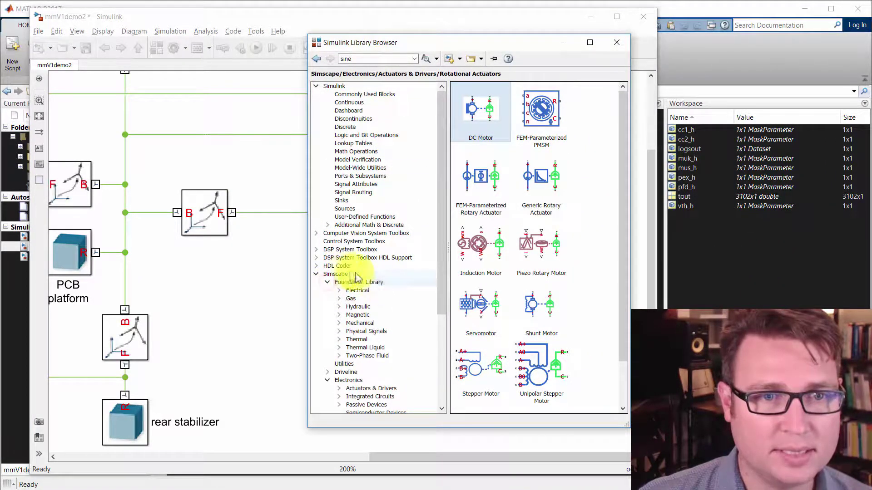
double_click(362, 322)
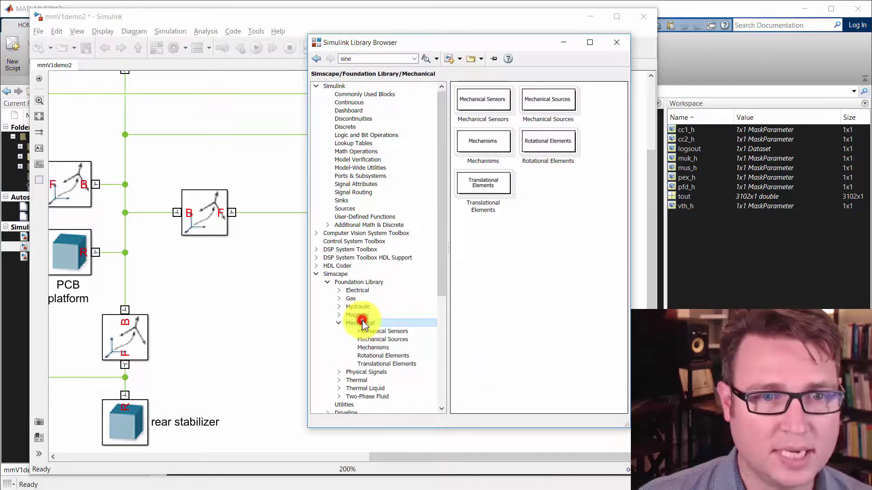
left_click(388, 334)
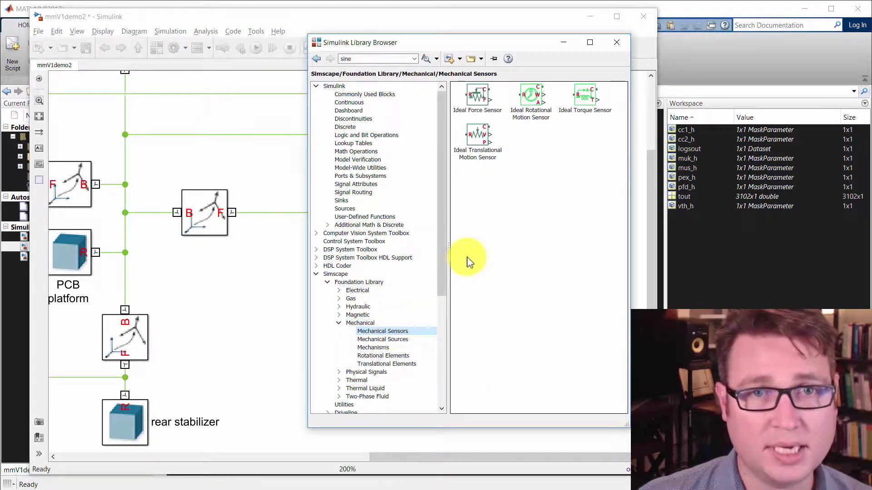
left_click_drag(585, 96, 262, 274)
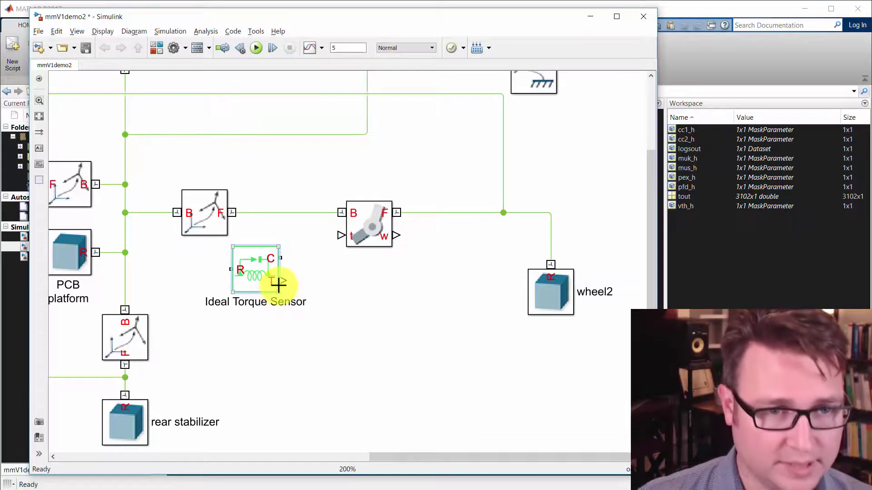
Add an Ideal Angular Velocity Source from the Mechanical sources.
key("alt+Tab")
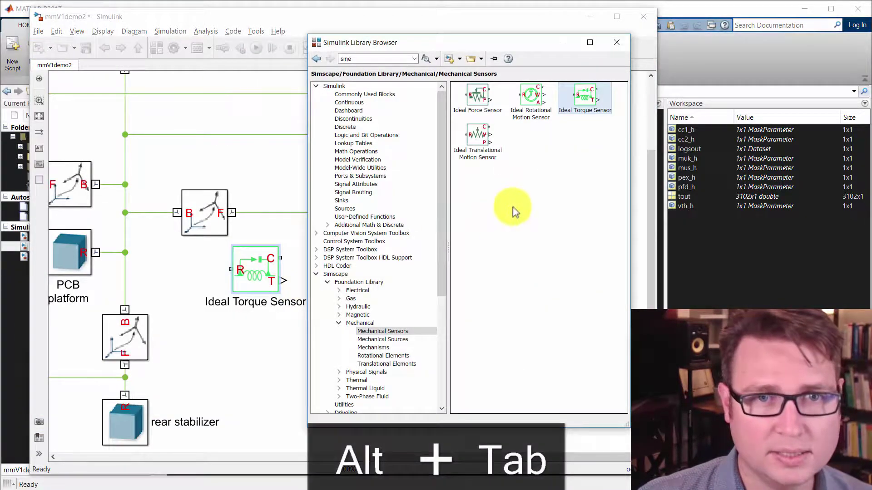
left_click(401, 339)
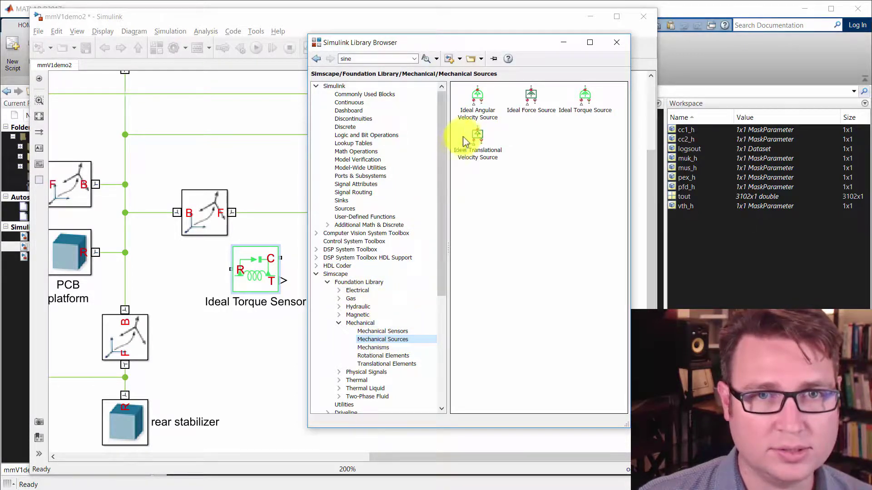
left_click_drag(478, 97, 283, 364)
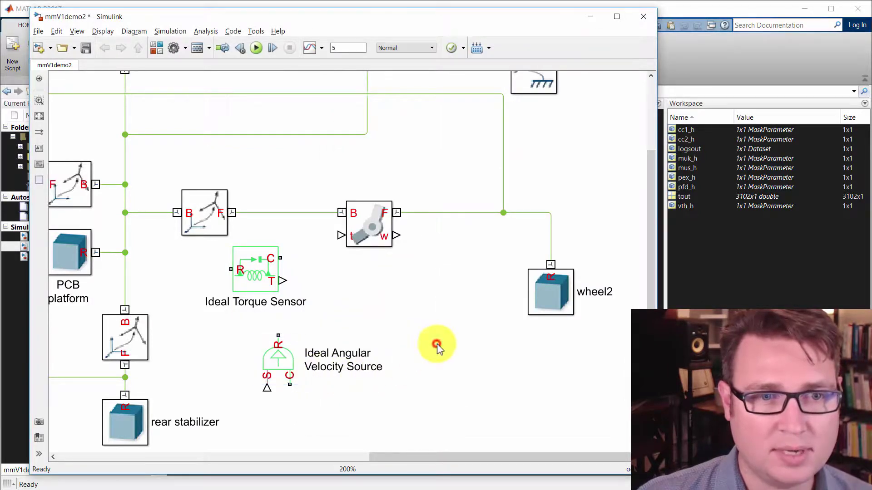
Rotate the Ideal Angular Velocity Source a quarter turn and reposition it.
left_click(279, 366)
key("ctrl+r")
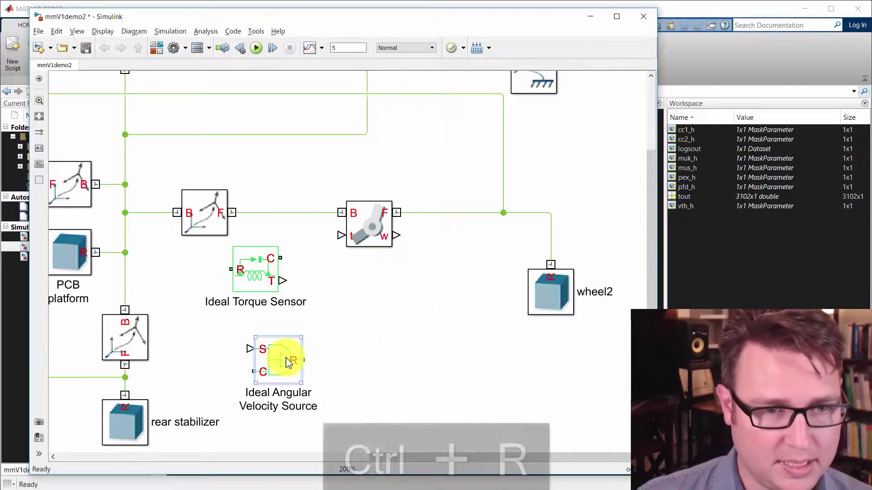
left_click(285, 304)
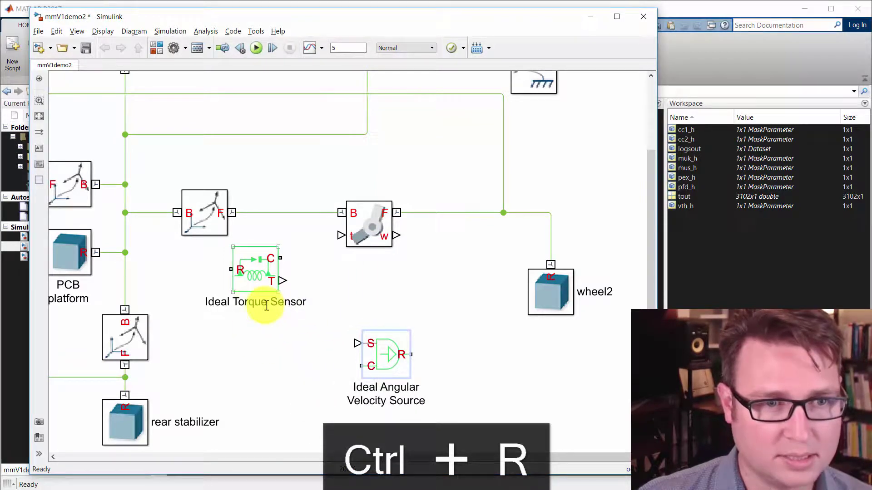
left_click(367, 230)
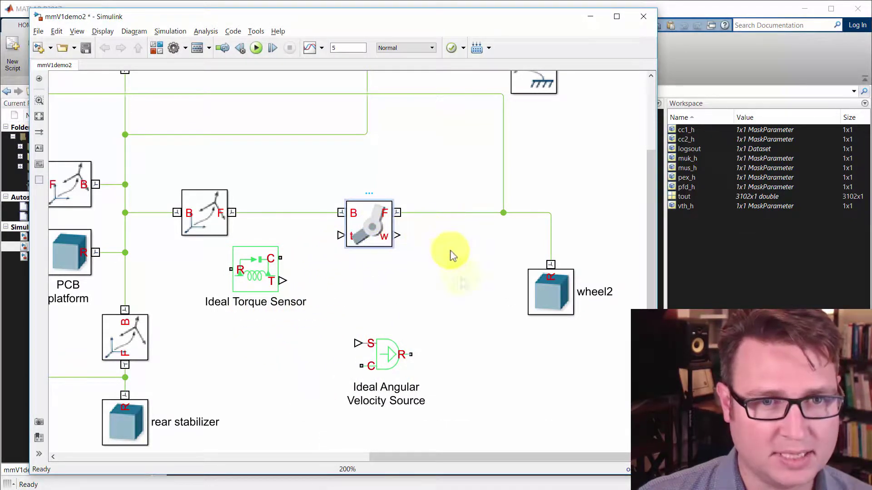
left_click_drag(395, 360, 401, 343)
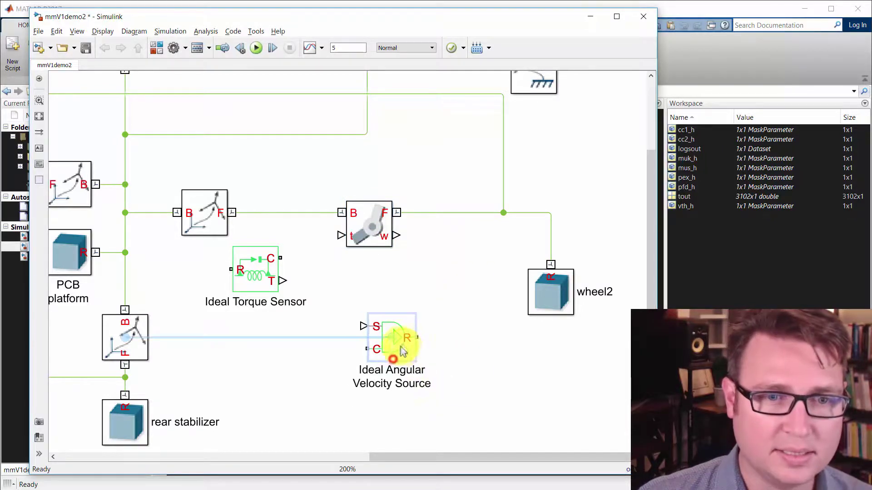
left_click(374, 396)
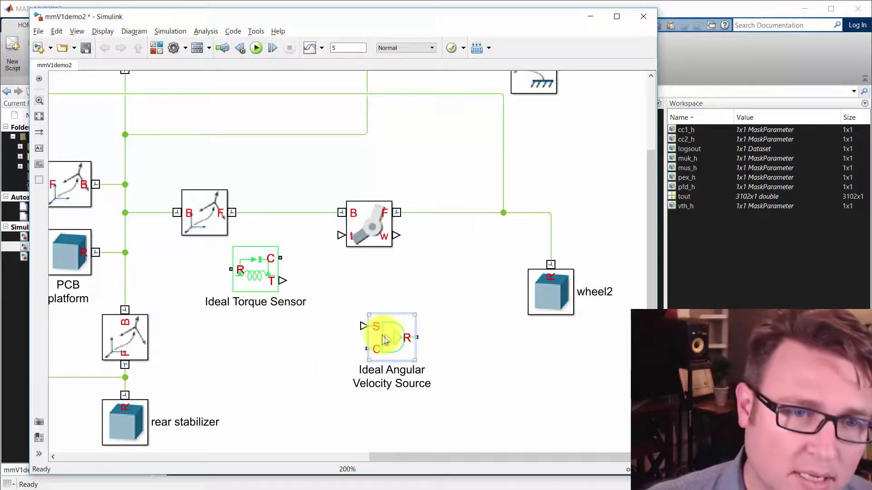
left_click_drag(394, 342, 411, 343)
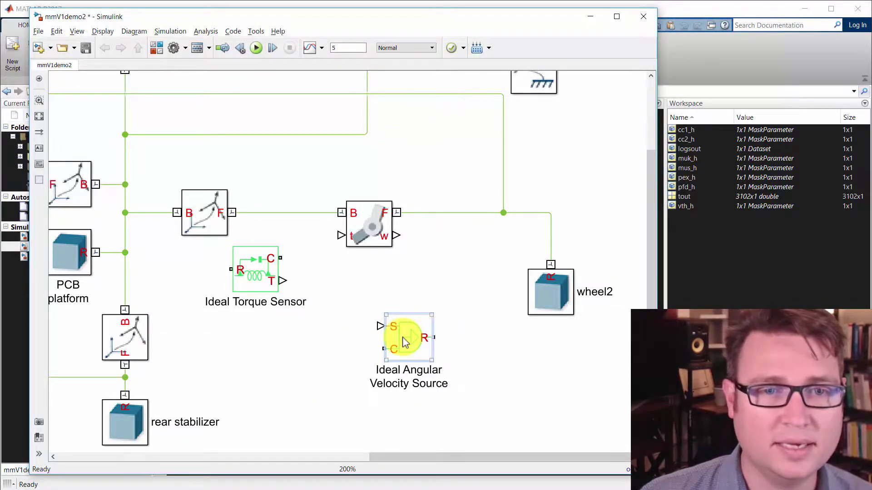
left_click_drag(400, 343, 428, 353)
Flip the torque sensor, wrap its name, and wire its T port to the joint's t input.
left_click(261, 272)
left_click_drag(260, 275, 300, 297)
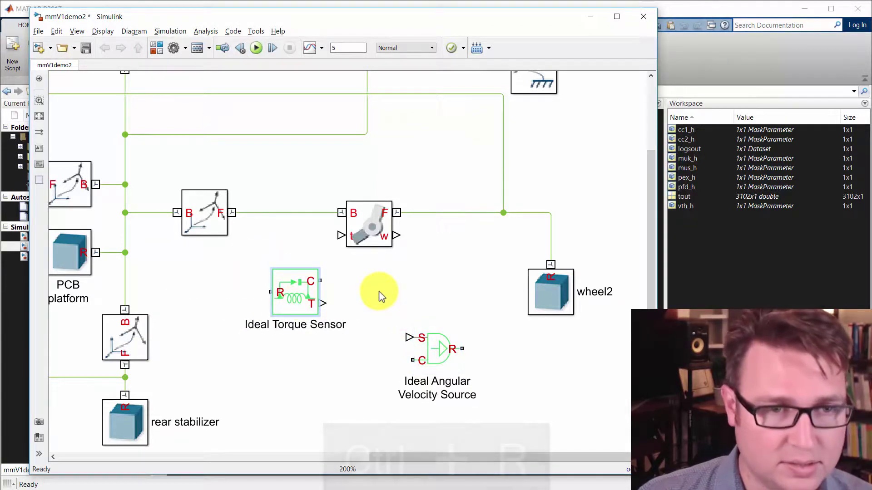
key("ctrl+r")
key("ctrl+r")
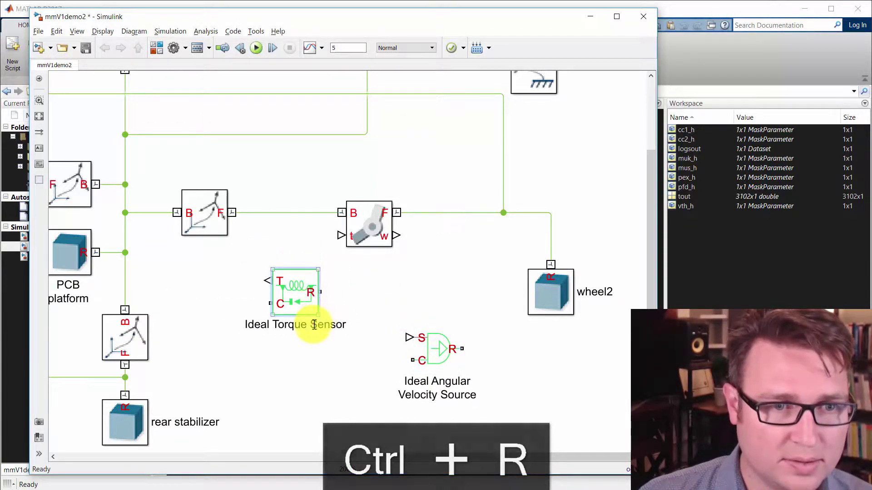
left_click(313, 324)
key("Return")
left_click(343, 350)
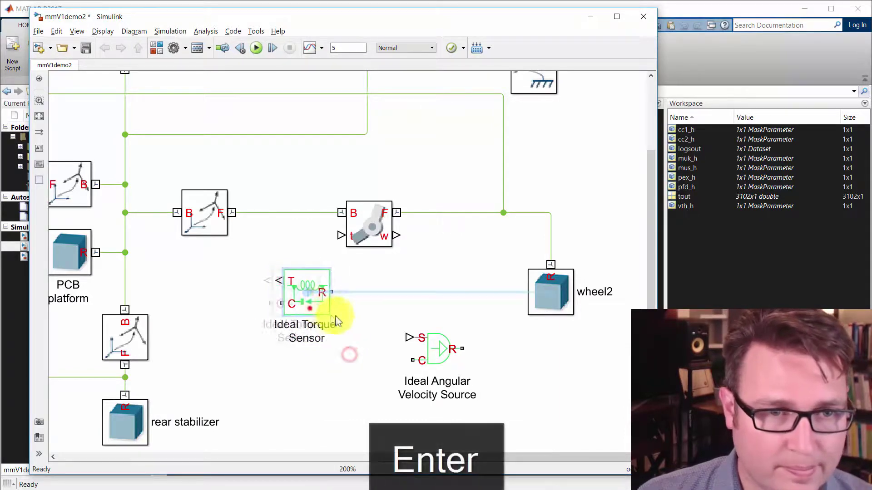
mouse_move(278, 284)
left_mouse_down()
mouse_move(311, 285)
mouse_move(341, 235)
left_mouse_up()
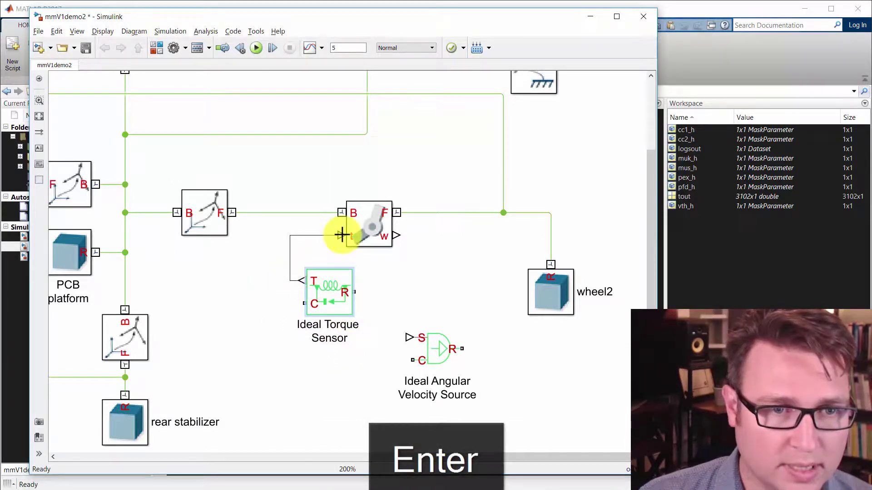
left_click(344, 293)
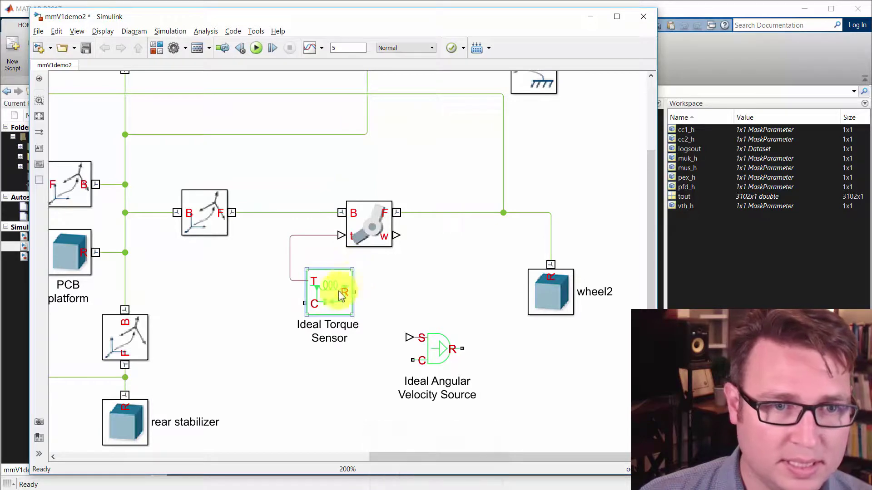
Turn the velocity source 180°, then wire joint w to its S and sensor R to its R.
left_click(352, 230)
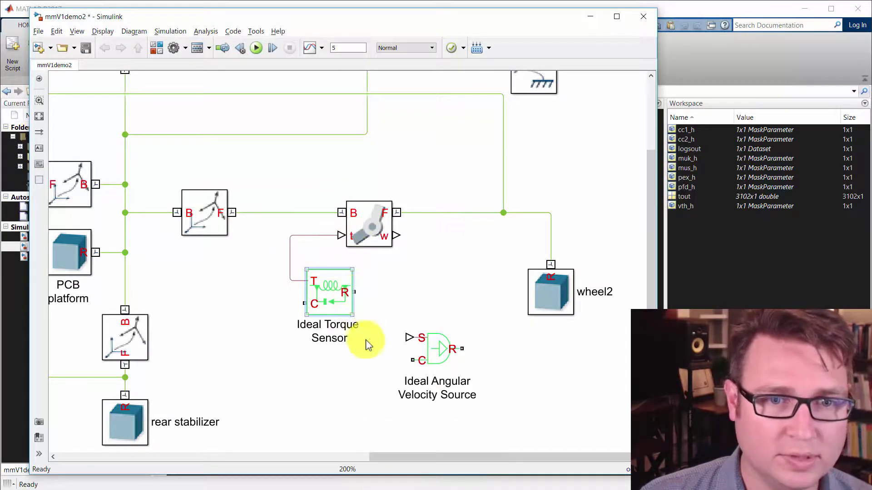
left_click(434, 362)
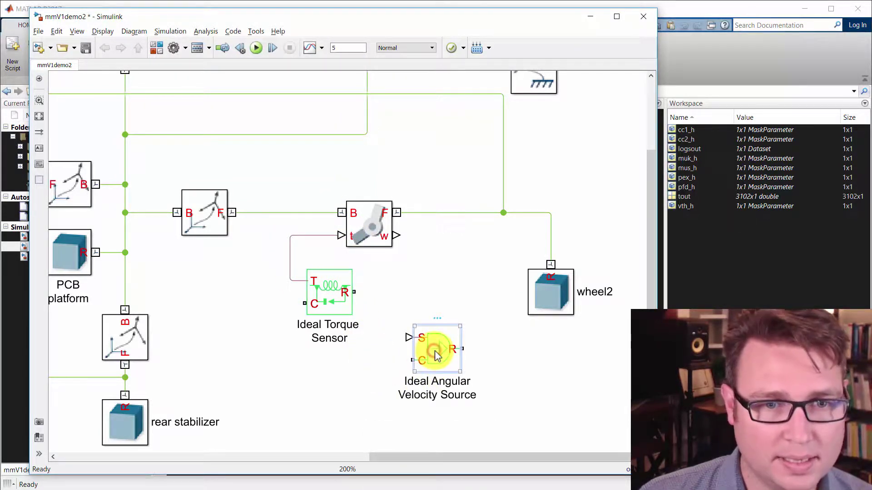
key("ctrl+r")
key("ctrl+r")
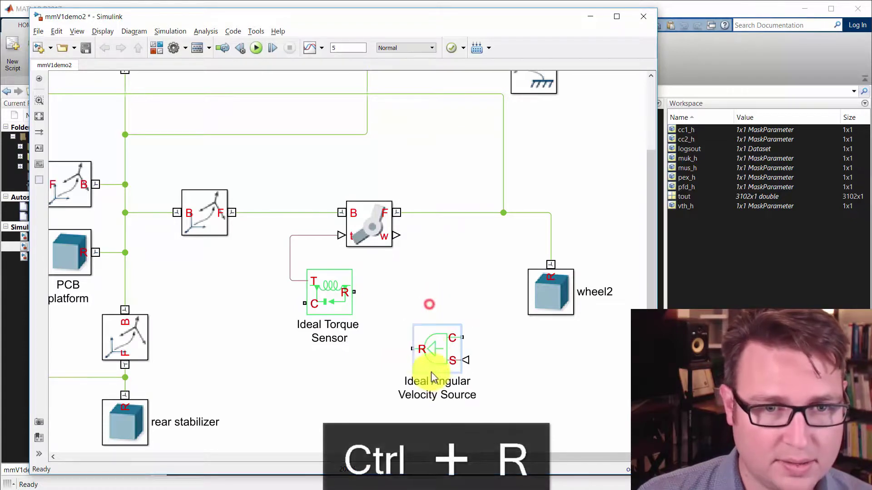
left_click_drag(432, 355, 387, 236)
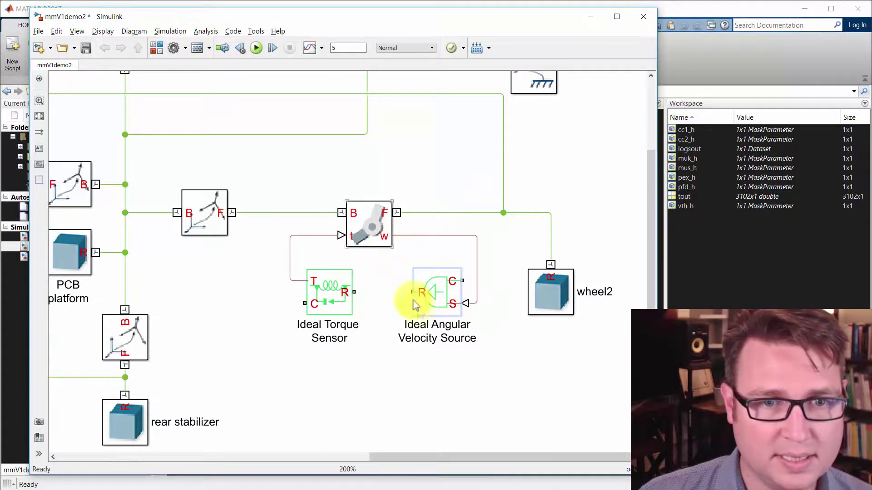
left_click(437, 301)
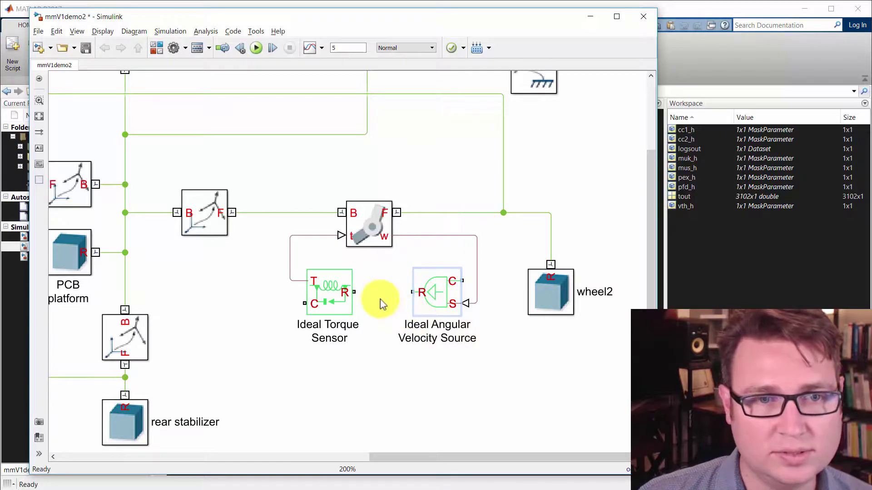
left_click_drag(373, 290, 409, 291)
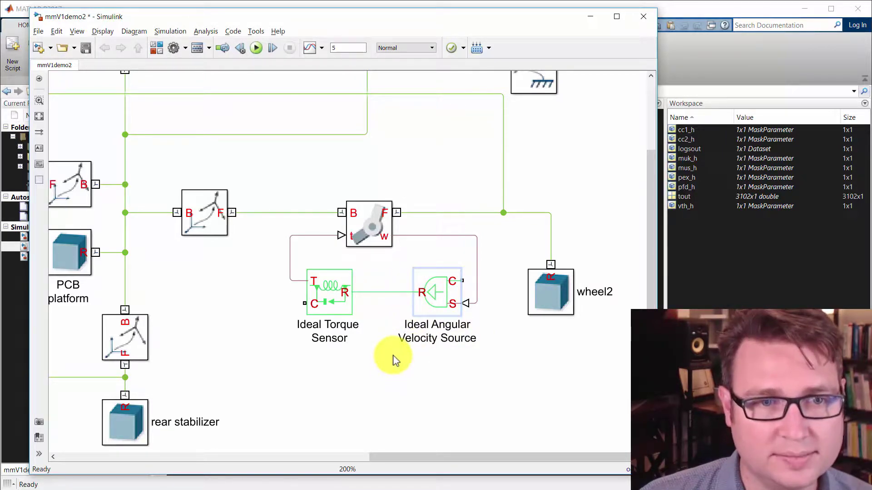
scroll(379, 368, "down", 2)
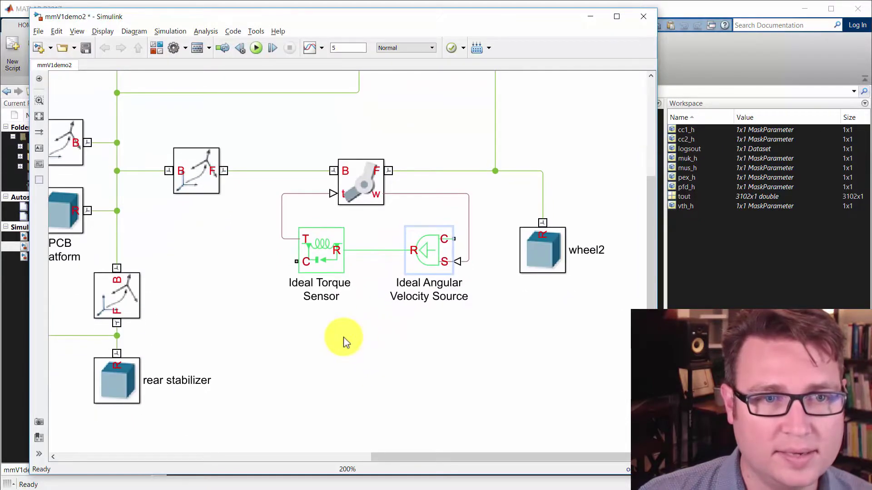
Move the velocity source next to the sensor and draw loose lines down from both C ports.
left_click_drag(422, 253, 394, 253)
left_click(353, 288)
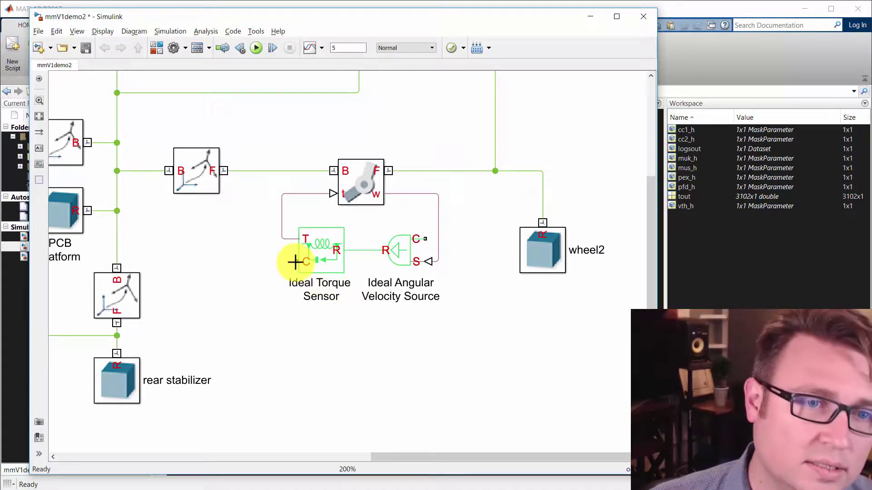
left_click_drag(296, 262, 259, 325)
left_click_drag(427, 239, 468, 327)
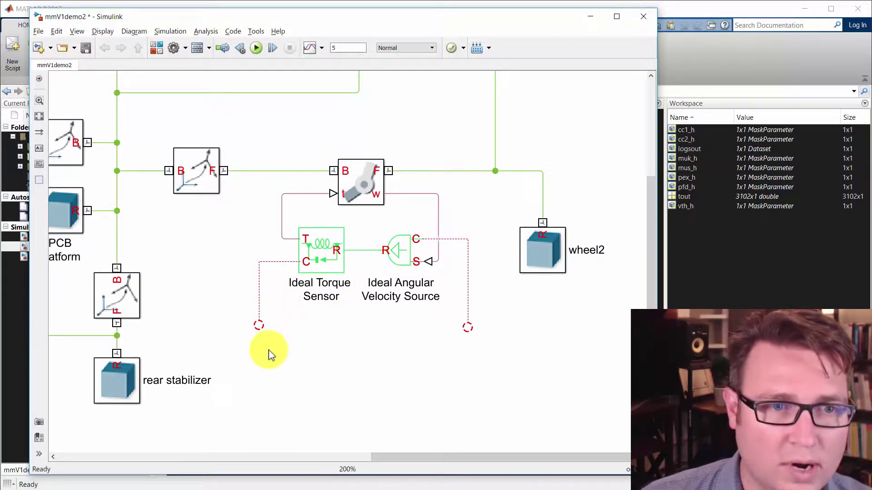
left_click(404, 252)
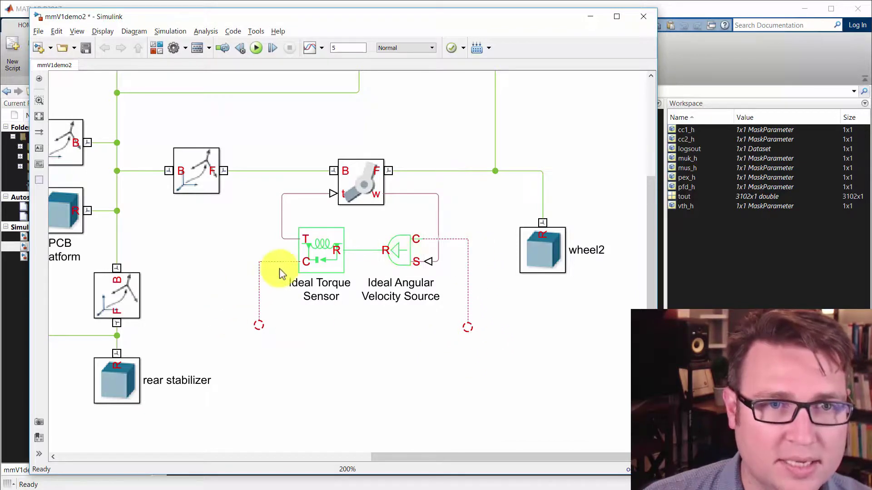
left_click(371, 189)
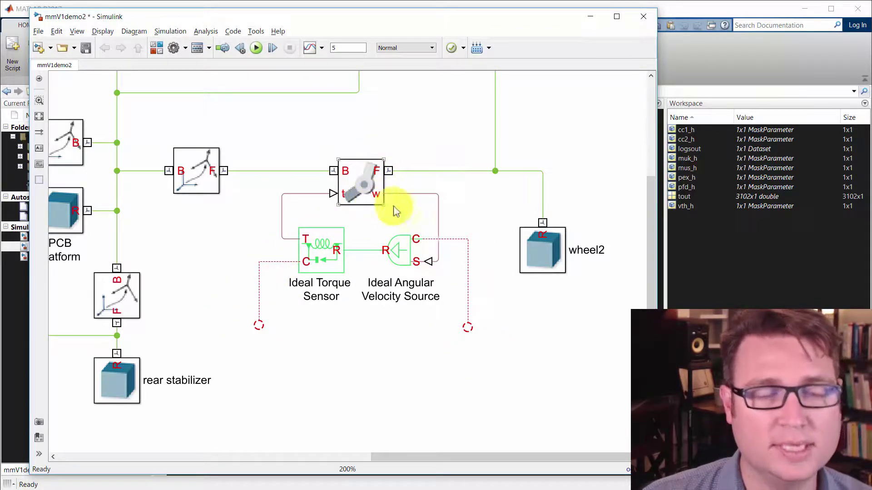
left_click(400, 367)
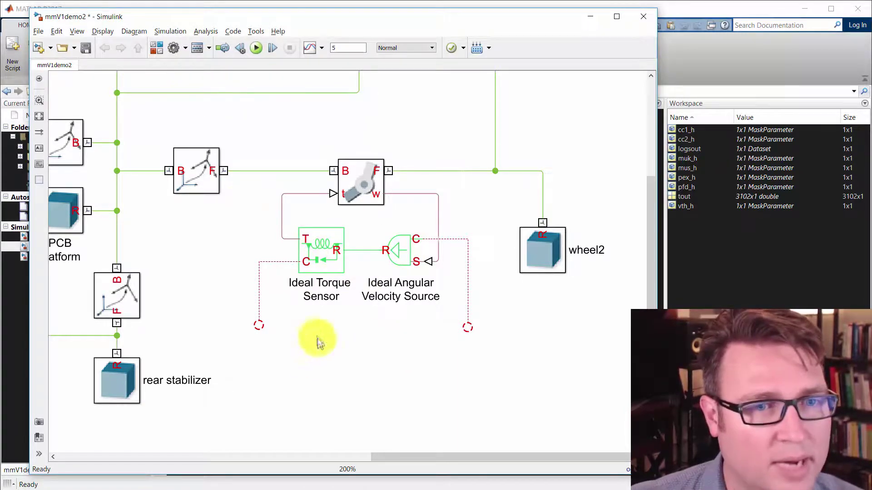
left_click(156, 50)
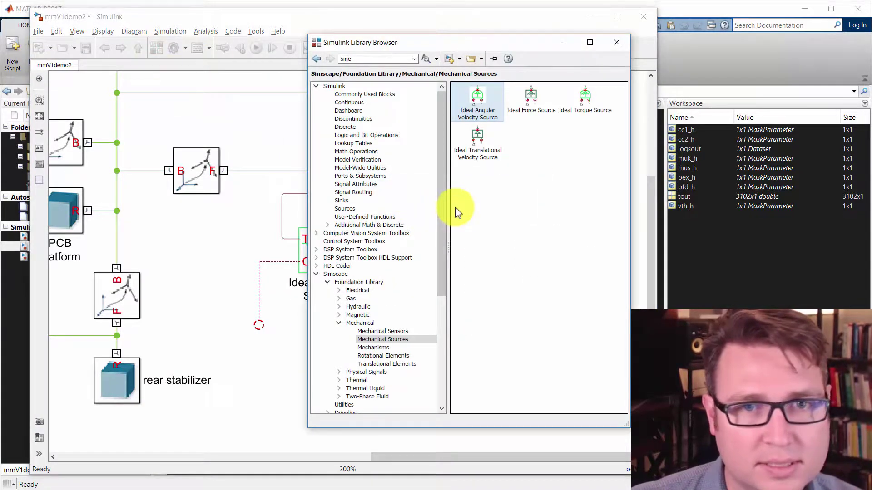
Drag a DC Motor from Simscape Electronics Rotational Actuators below the sensor blocks.
left_click(339, 323)
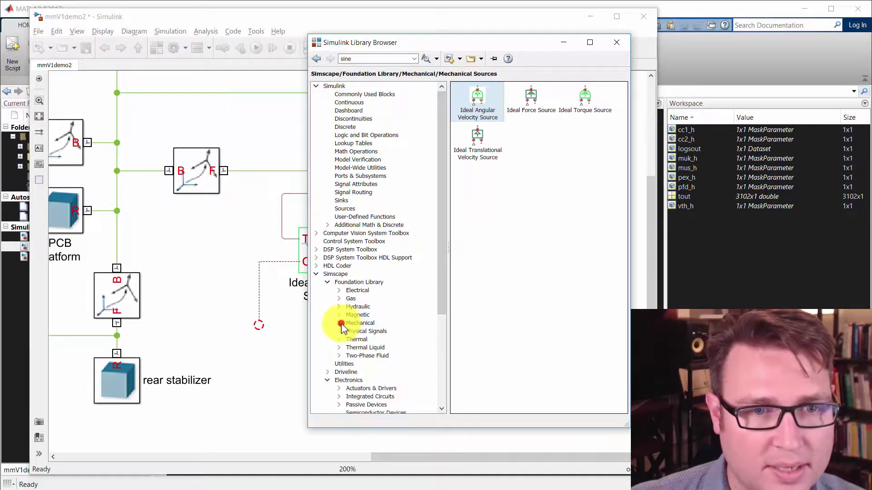
left_click(327, 282)
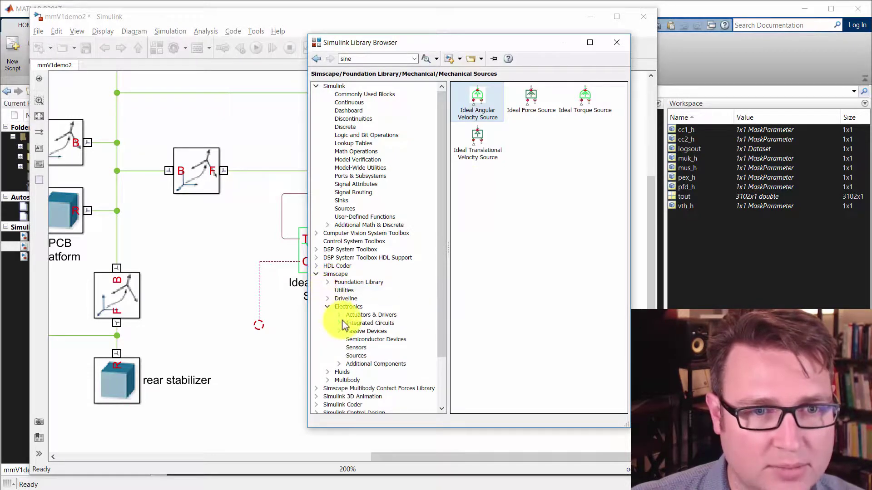
left_click(339, 315)
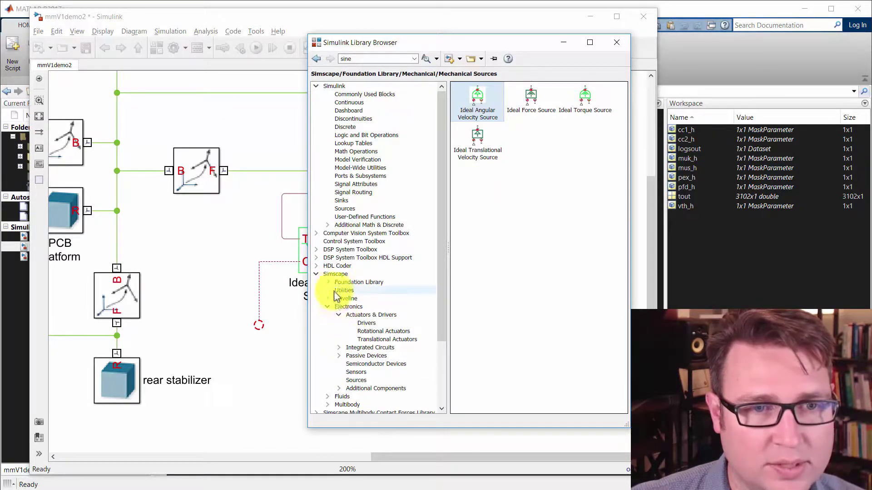
left_click(382, 332)
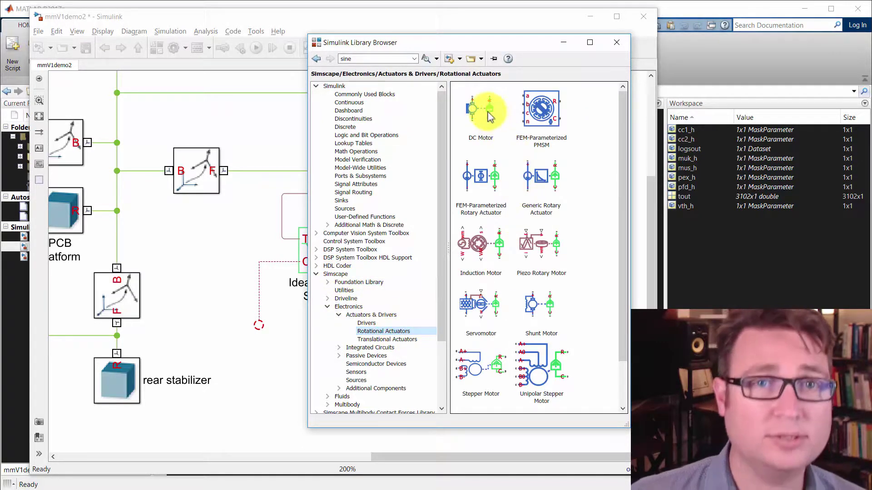
left_click_drag(488, 116, 379, 376)
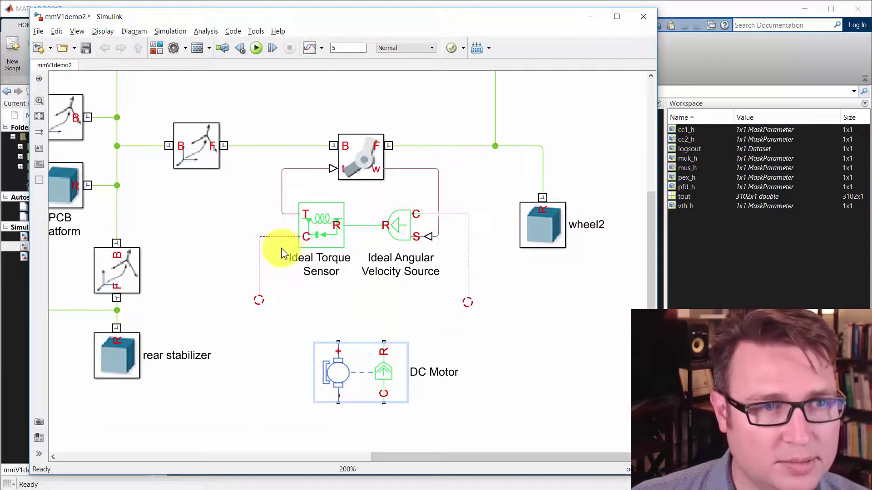
Rotate the DC Motor to stand vertically.
left_click_drag(218, 236, 218, 236)
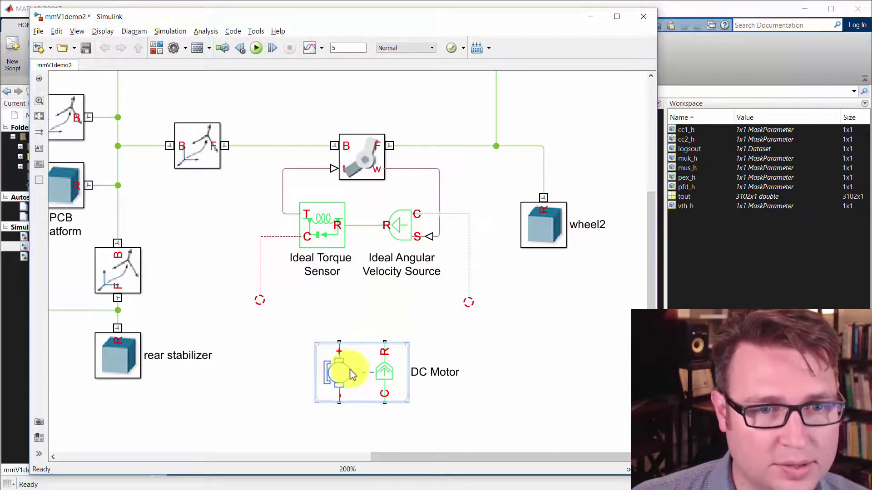
left_click(375, 382)
key("ctrl+r")
key("ctrl+r")
key("ctrl+r")
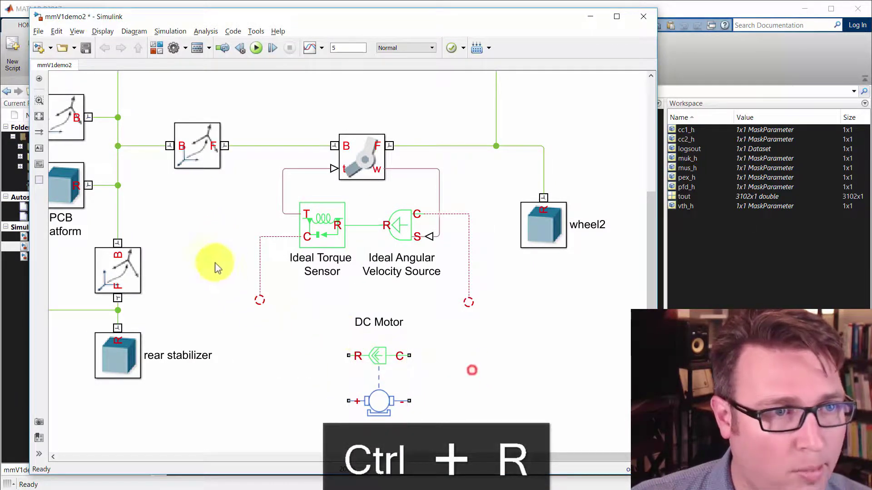
left_click_drag(193, 229, 293, 274)
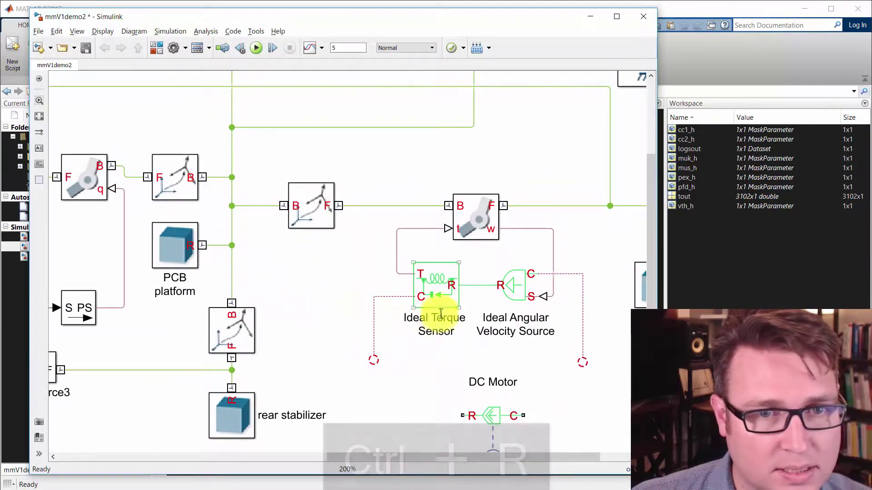
left_click(426, 294)
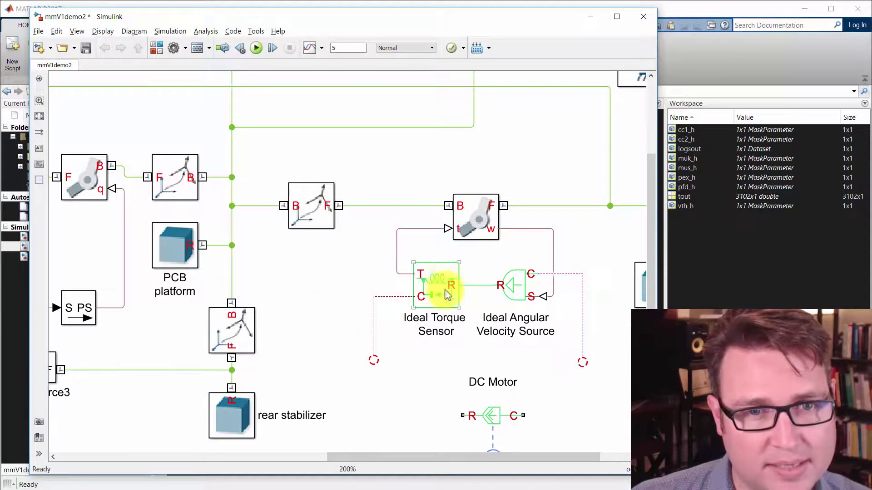
left_click(238, 208)
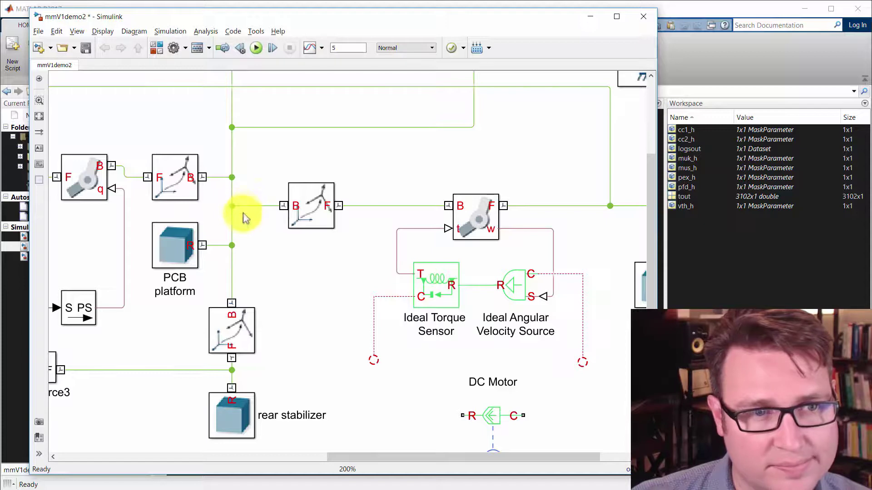
Route the torque sensor's loose C connection down toward the motor.
left_click_drag(302, 306, 267, 244)
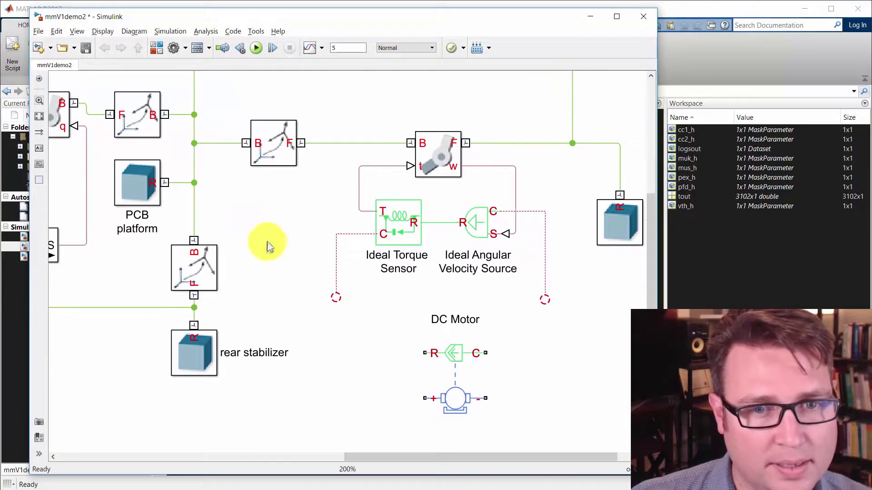
left_click(379, 239)
left_click(379, 321)
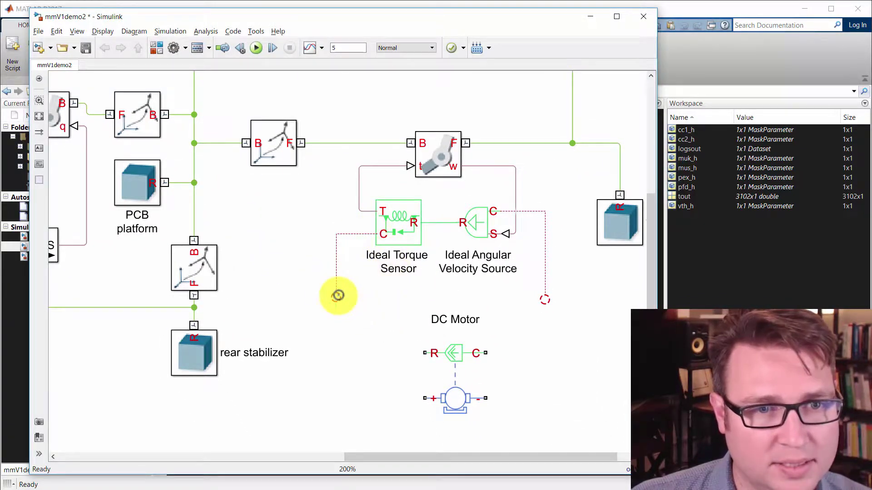
left_click_drag(336, 295, 236, 221)
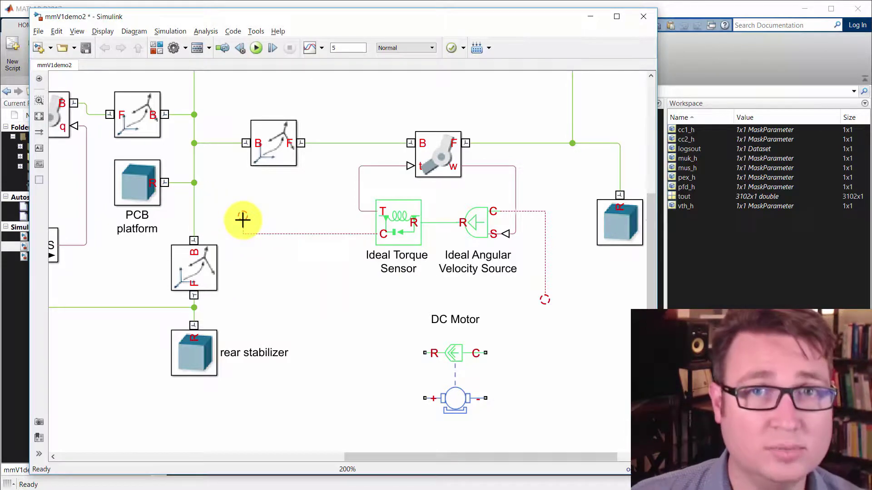
left_click_drag(255, 226, 257, 222)
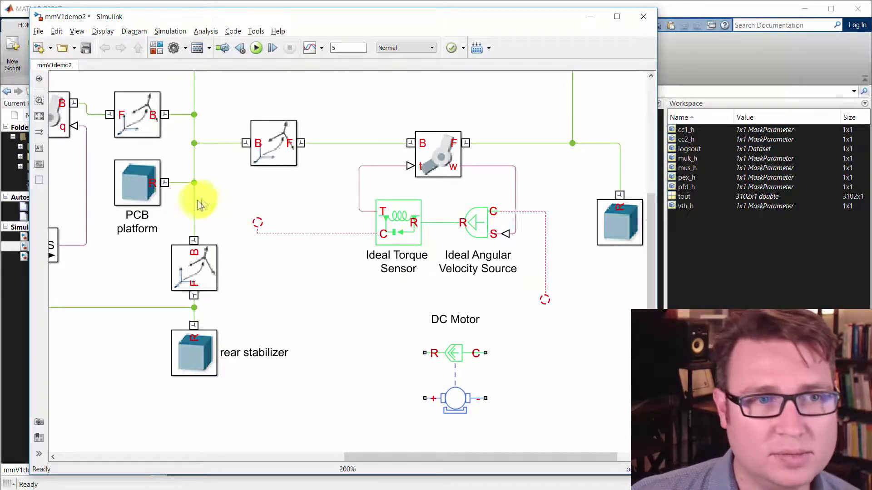
left_click(272, 267)
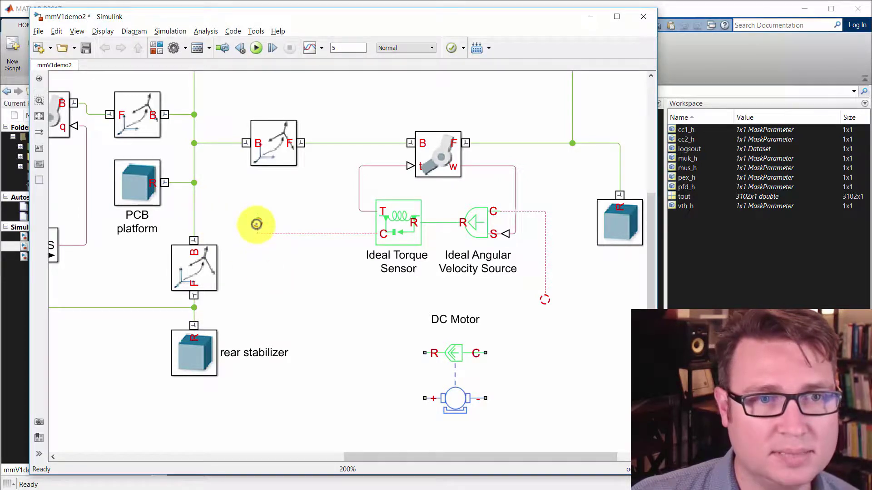
left_click_drag(256, 224, 445, 338)
Place the DC Motor under the sensor blocks and attach it to the coupling's C port.
left_click_drag(440, 295, 438, 330)
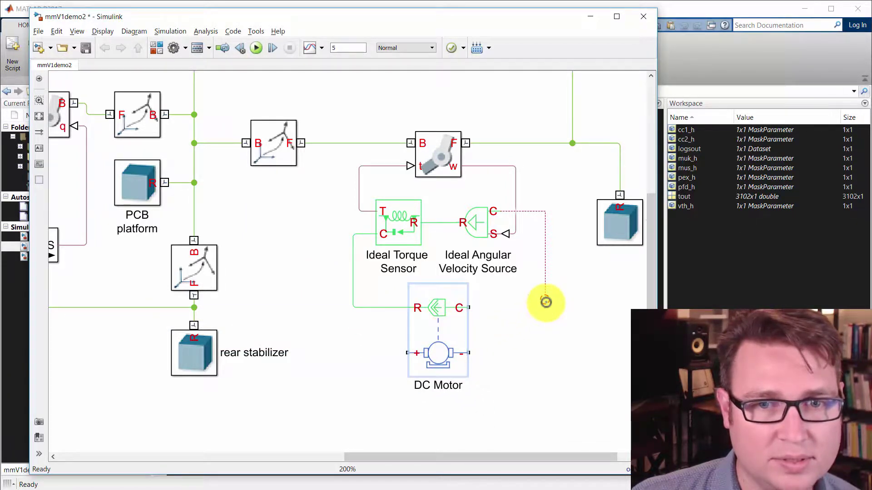
left_click_drag(545, 301, 459, 299)
left_click(423, 376)
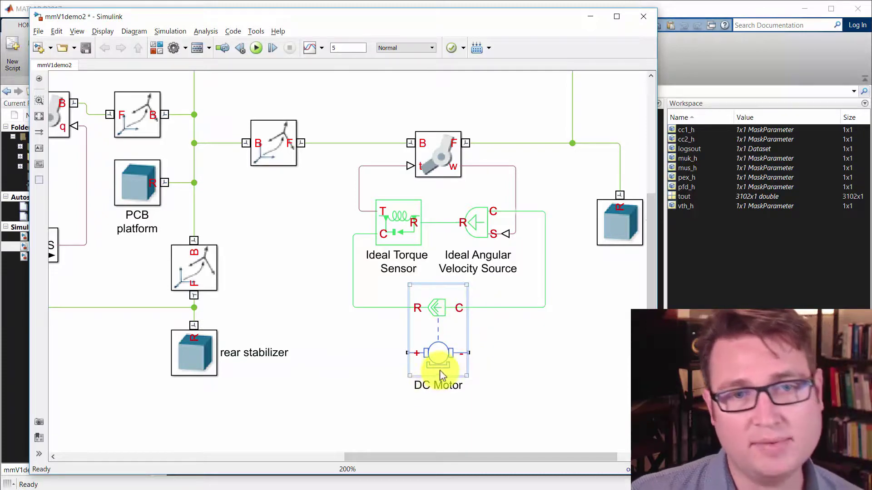
left_click(519, 364)
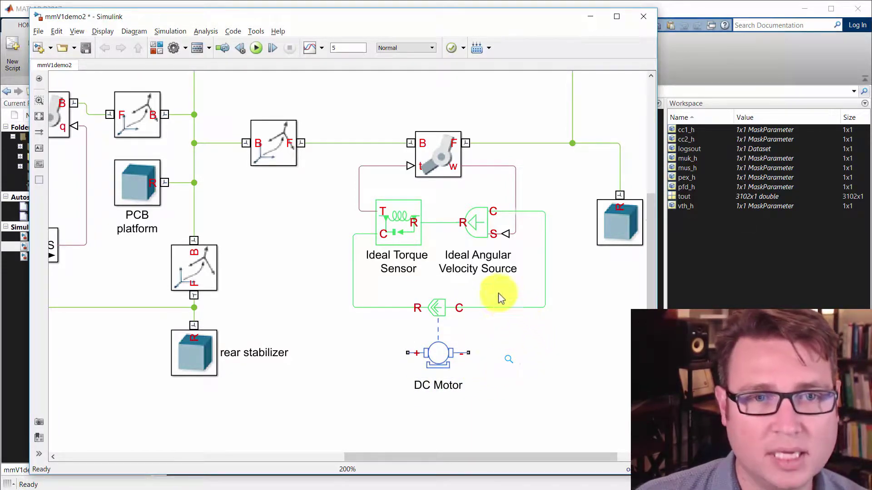
Search for a 'volt' block, then dismiss the search without inserting anything.
left_click(437, 334)
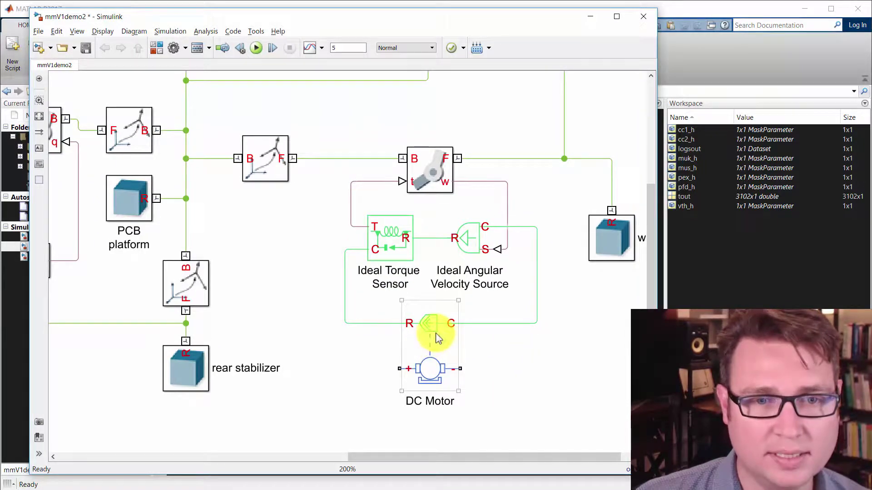
left_click(368, 399)
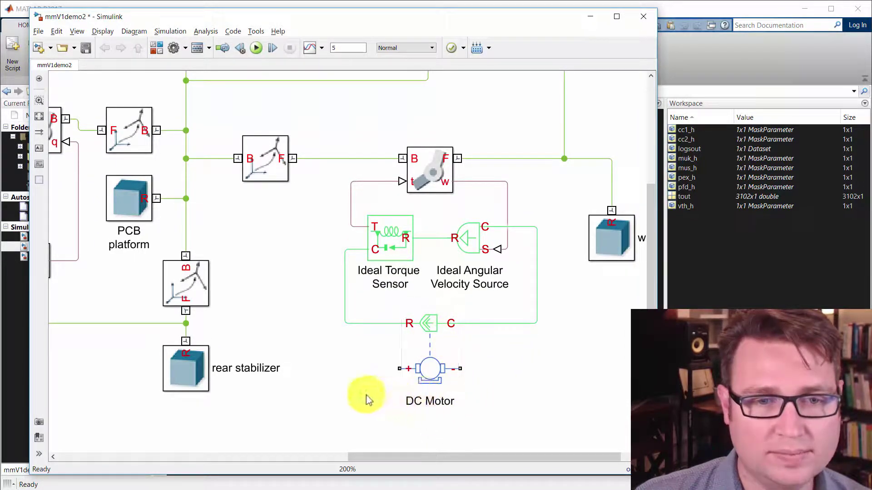
type("volt")
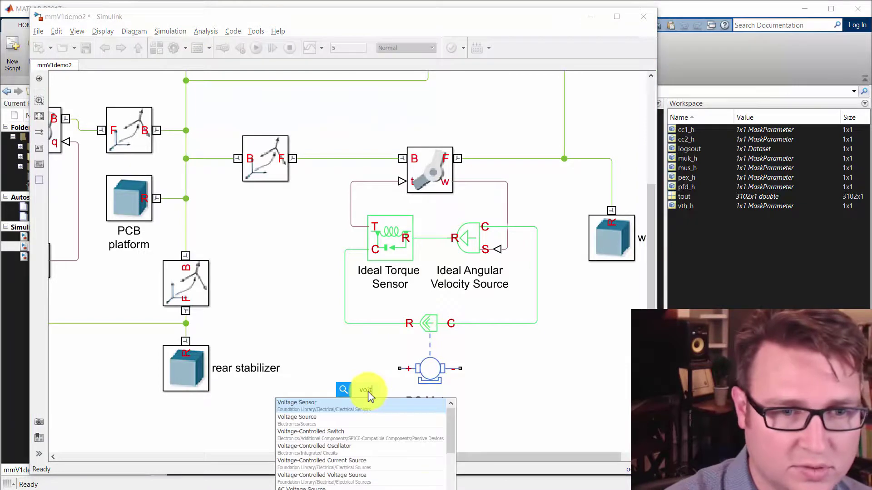
key("Down")
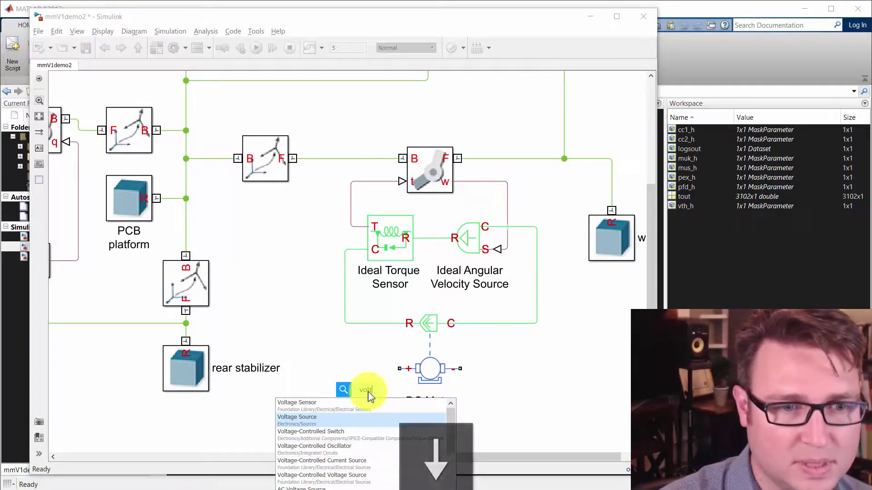
key("Down")
key("Down")
key("Down")
key("Down")
key("Down")
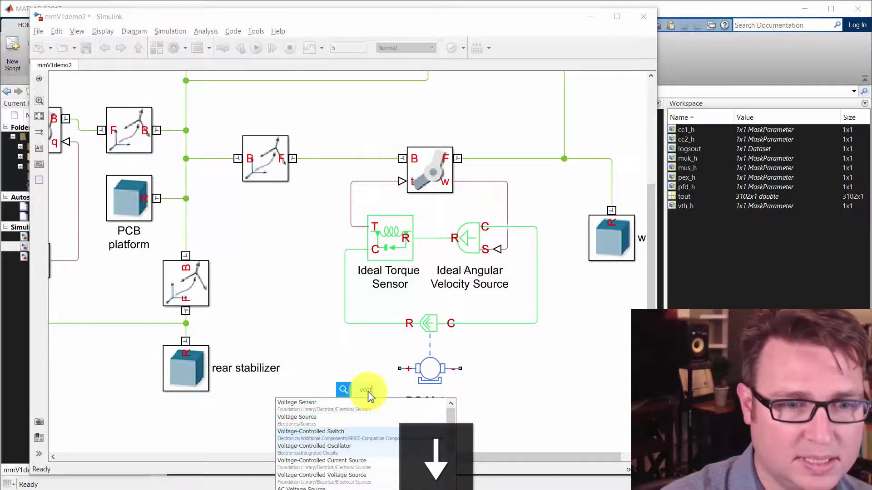
key("Escape")
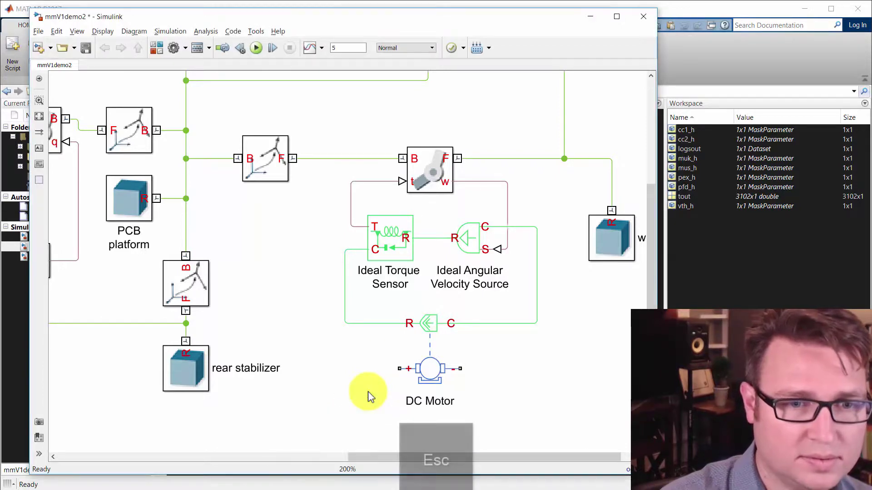
Insert a DC Voltage Source via 'dc volt' and wire its + to the motor's +.
left_click(323, 342)
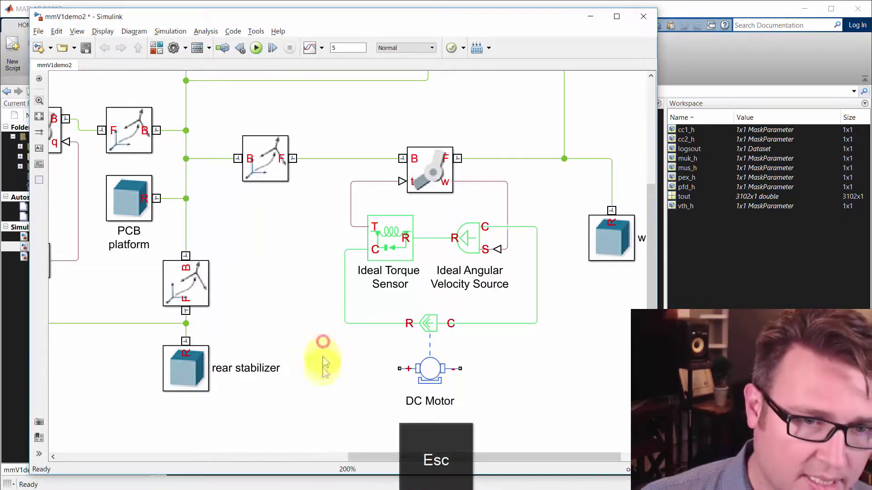
double_click(322, 347)
type("dc volt")
key("Return")
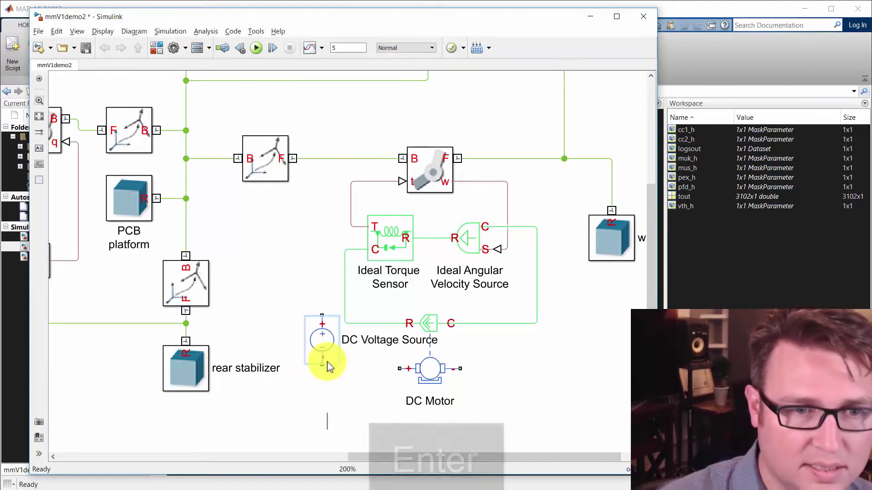
left_click_drag(321, 346, 342, 420)
left_click_drag(331, 384, 409, 369)
Rename the source 6VDC and align it and its wire with the motor.
triple_click(366, 413)
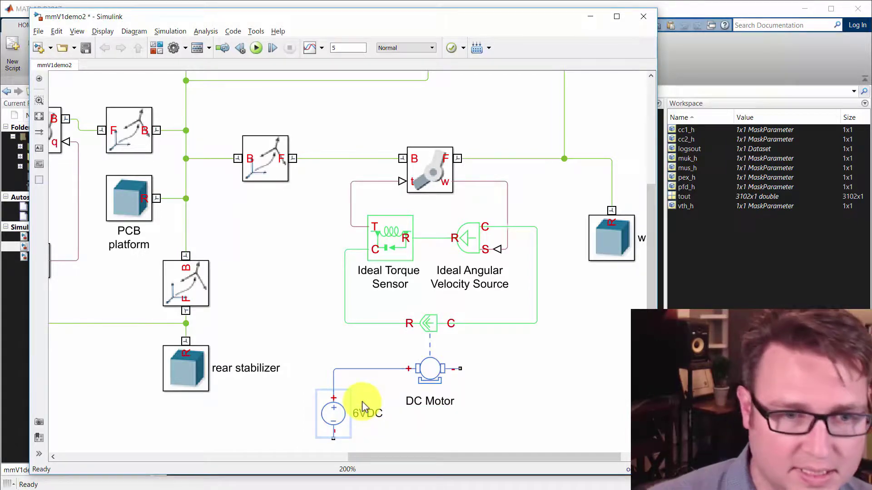
left_click_drag(333, 414, 334, 392)
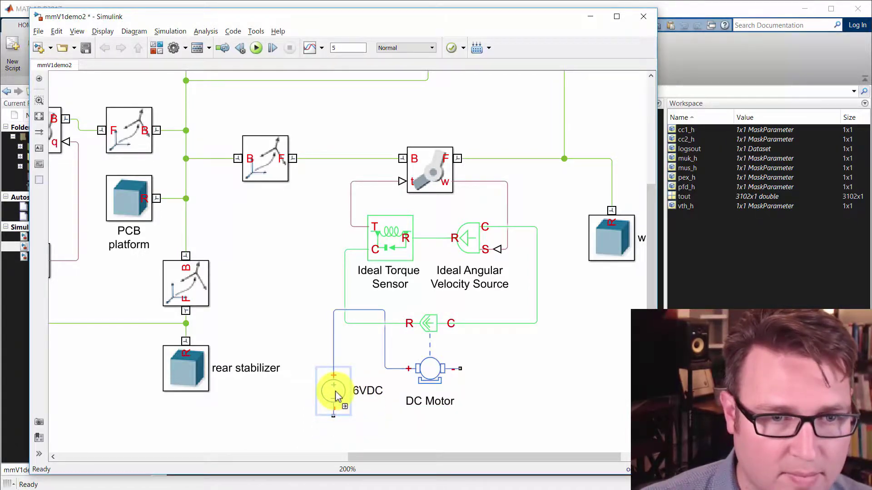
left_click_drag(341, 311, 342, 359)
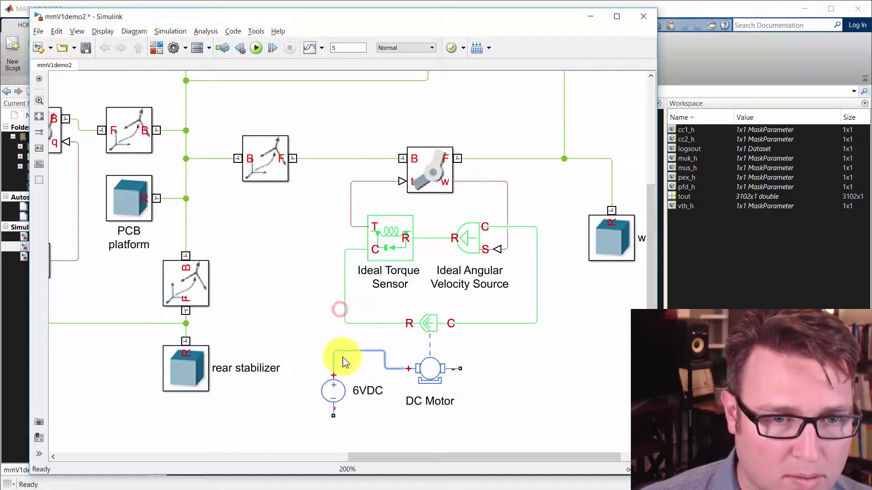
left_click(381, 424)
left_click(356, 438)
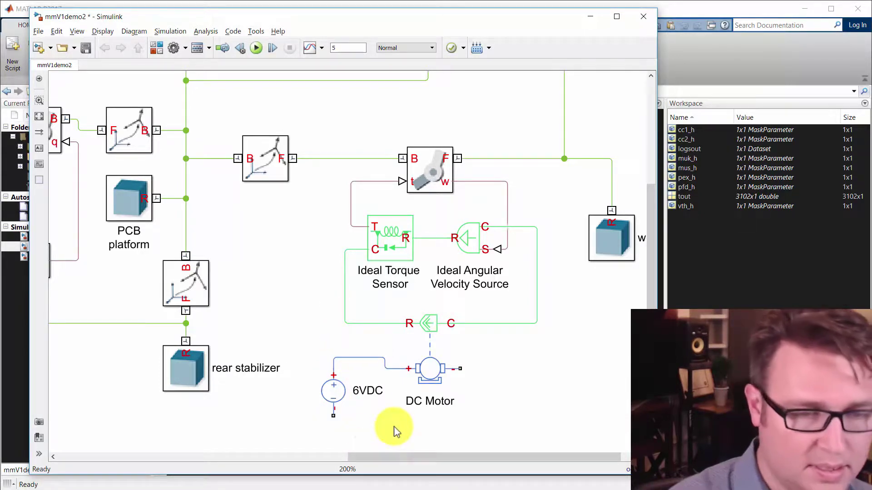
Insert an Electrical Reference block with 'elec ref' and hide its block name.
type("voltage")
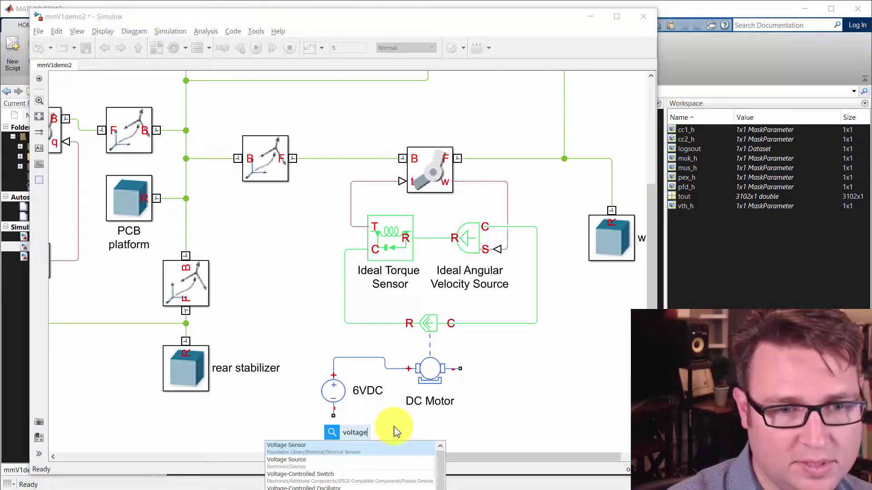
type(" ref")
key("BackSpace")
key("BackSpace")
key("BackSpace")
key("BackSpace")
key("BackSpace")
key("BackSpace")
key("BackSpace")
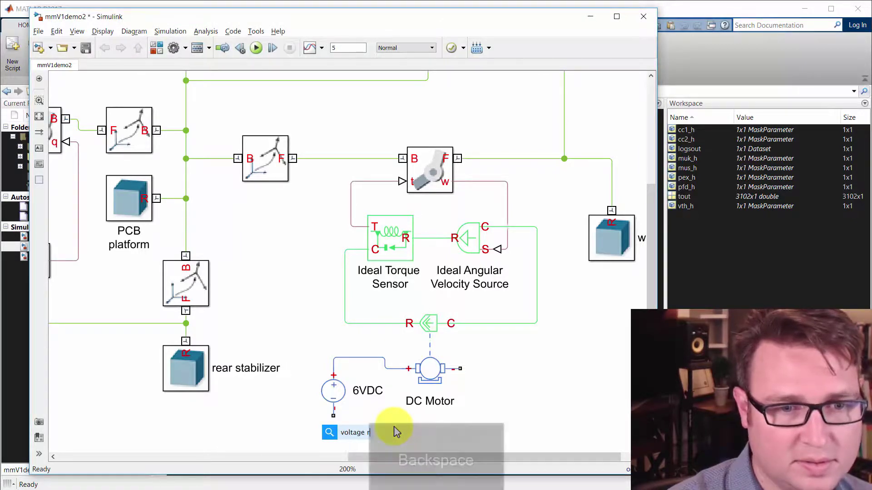
key("BackSpace")
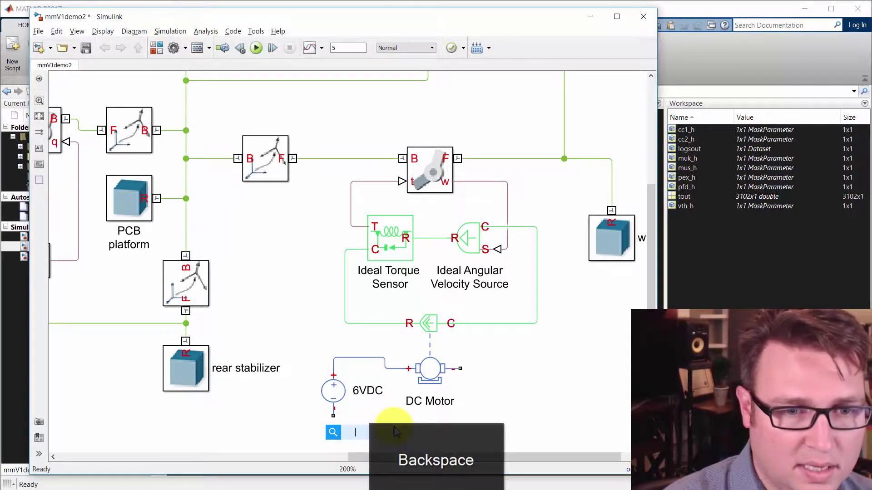
type("elec ref")
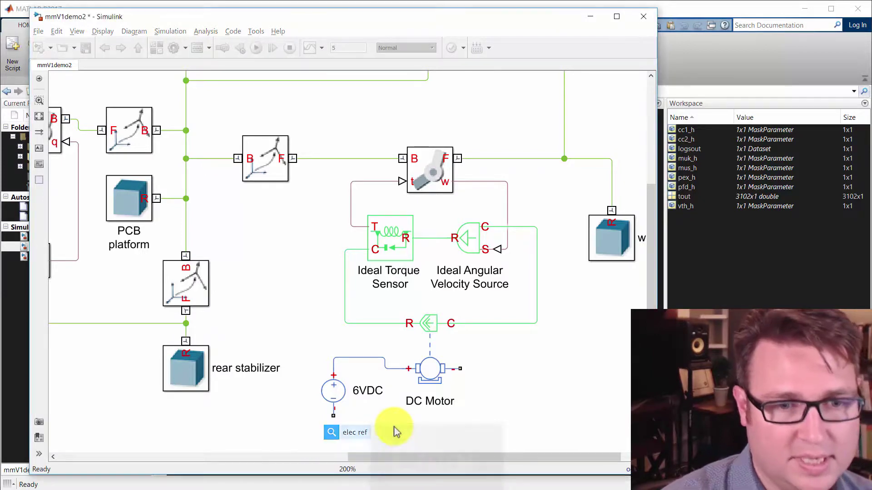
key("Return")
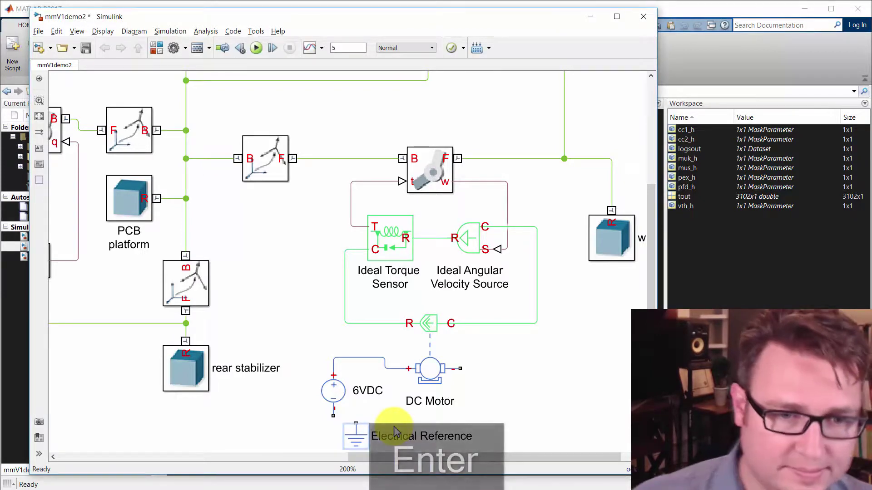
right_click(354, 439)
mouse_move(415, 288)
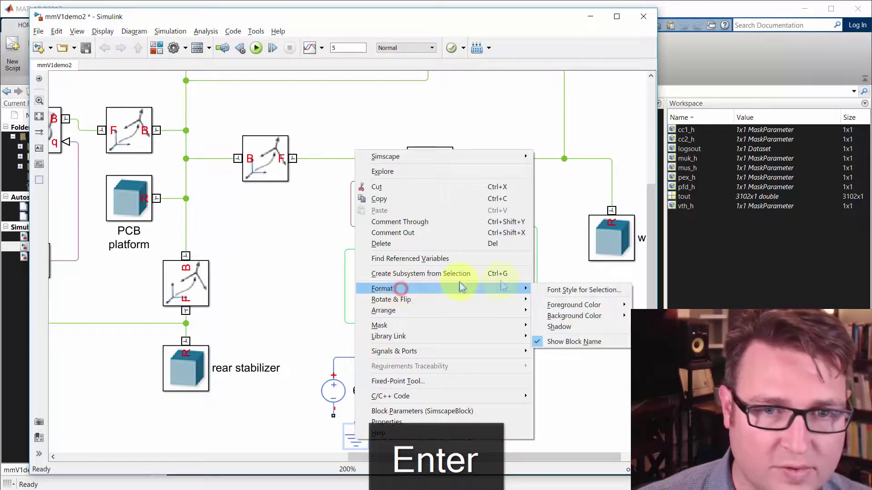
left_click(570, 342)
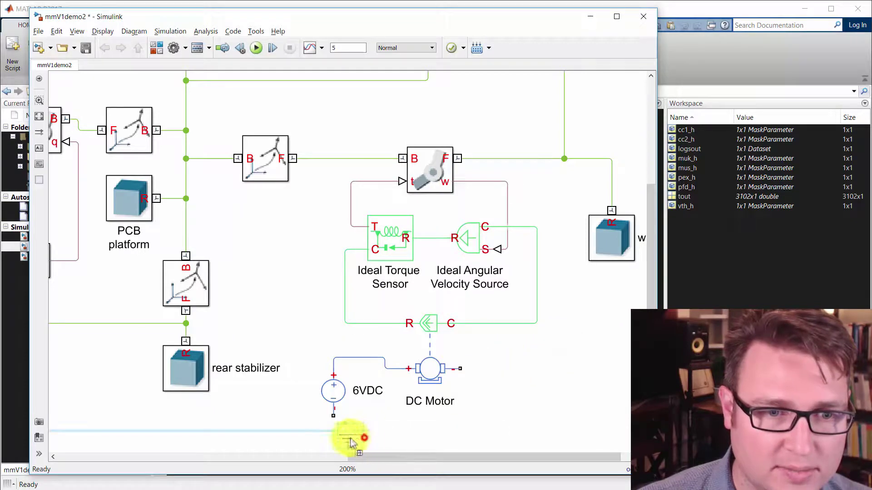
Copy the ground onto the DC Motor's minus terminal and nudge the 6VDC source down to tidy its wiring.
left_click_drag(341, 440, 496, 400)
left_click_drag(498, 401, 454, 370)
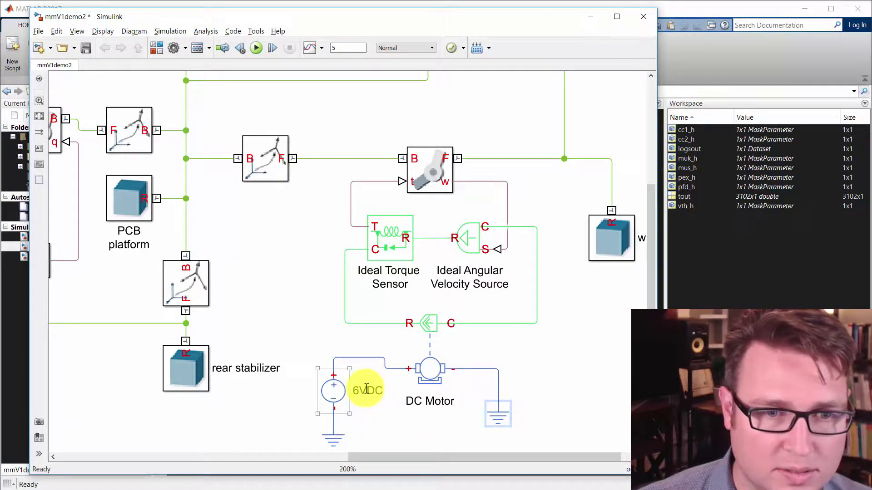
left_click(349, 398)
left_click_drag(338, 395, 339, 406)
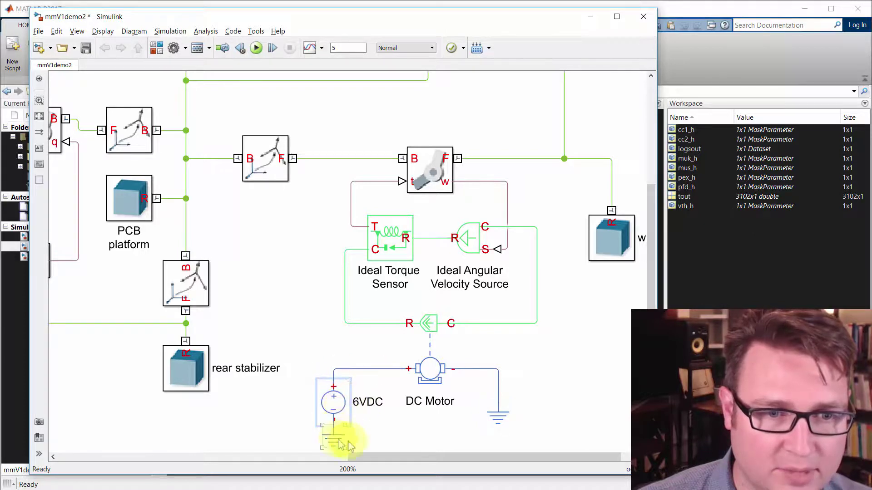
left_click(424, 424)
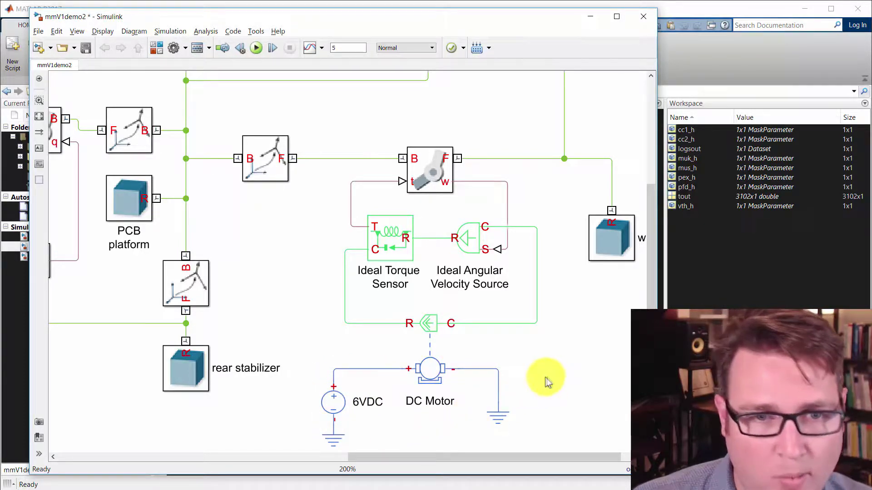
Check the velocity source, DC Motor, 6VDC source, revolute joint, coupling and torque sensor connections.
left_click(460, 256)
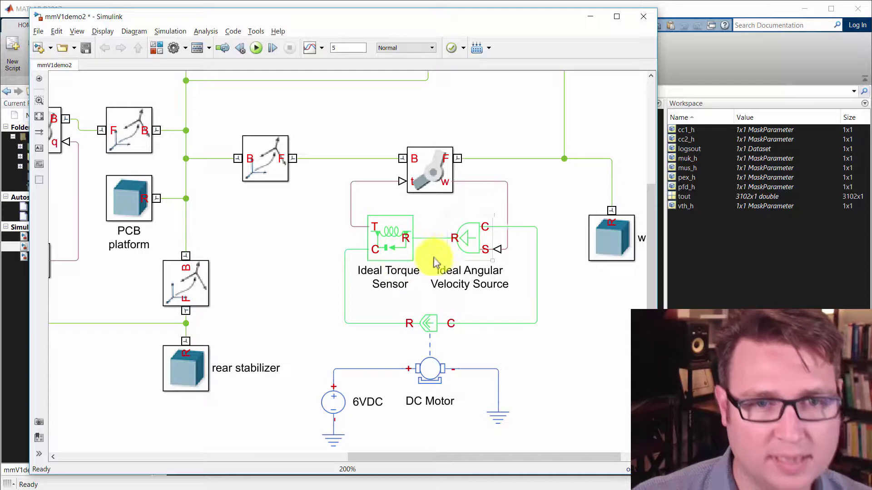
left_click(442, 389)
left_click(336, 416)
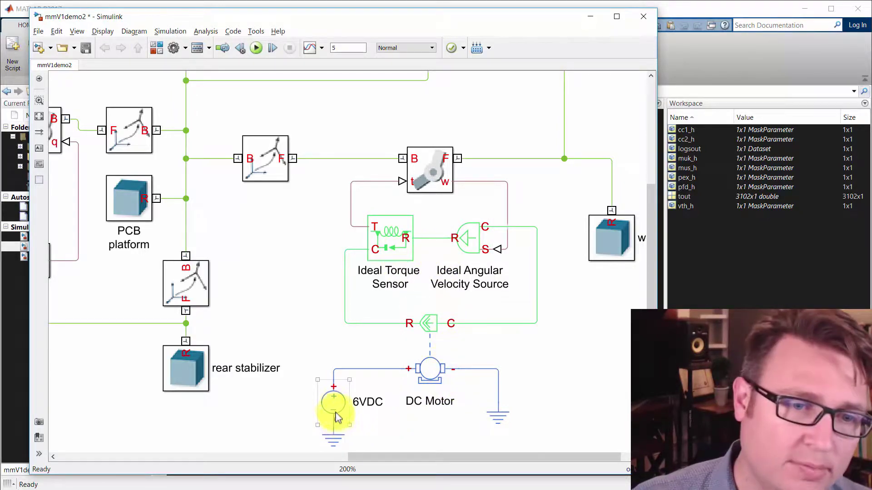
left_click(430, 375)
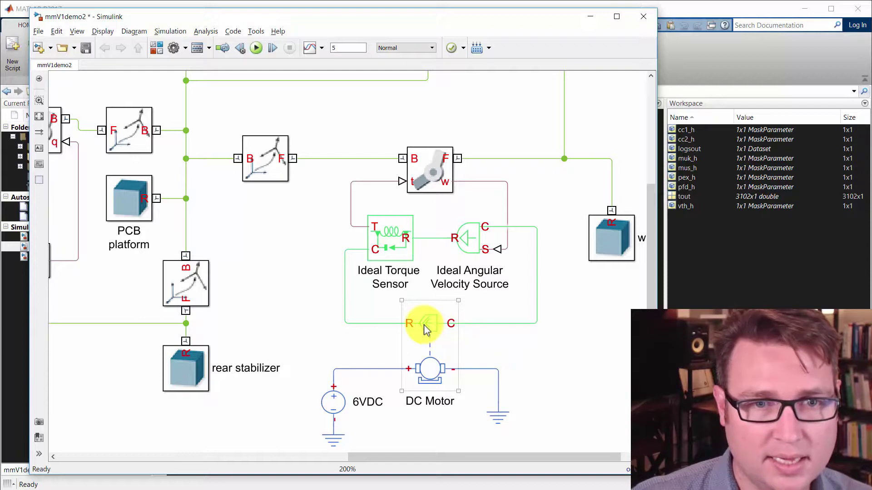
left_click(429, 174)
left_click(431, 320)
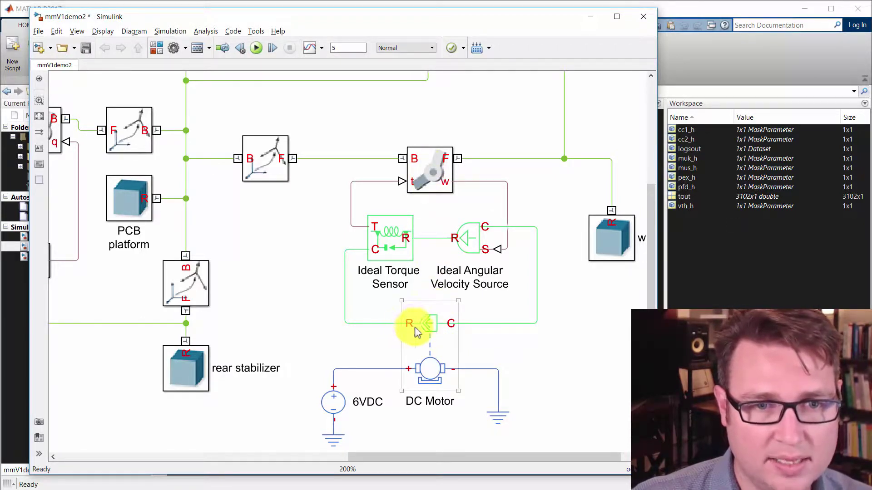
left_click(375, 257)
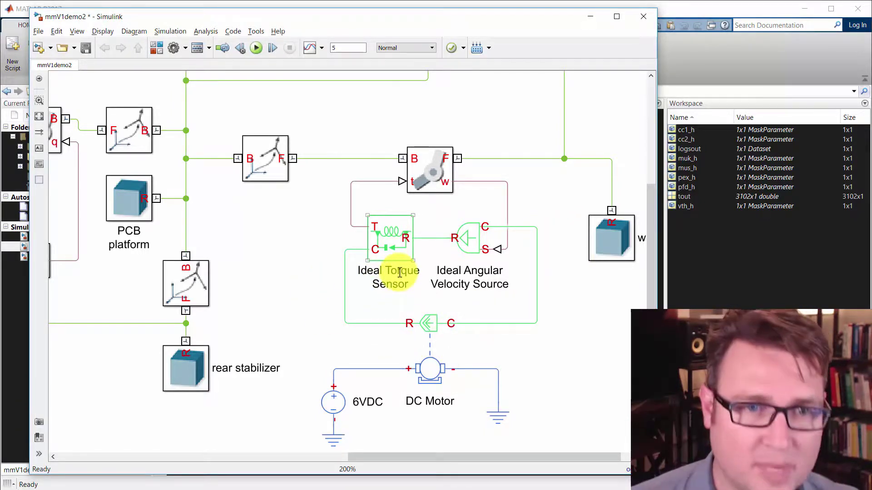
Check the upper revolute joint and the motor's rotational connector block in the loop.
left_click(414, 206)
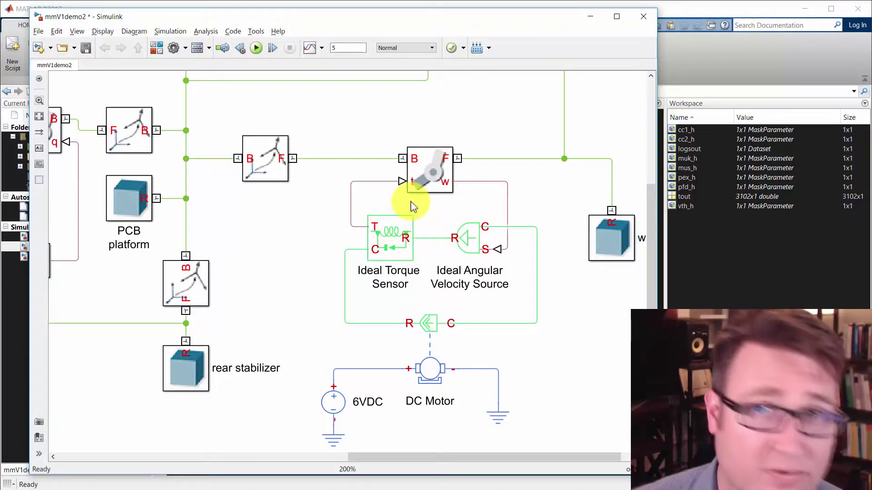
left_click(426, 173)
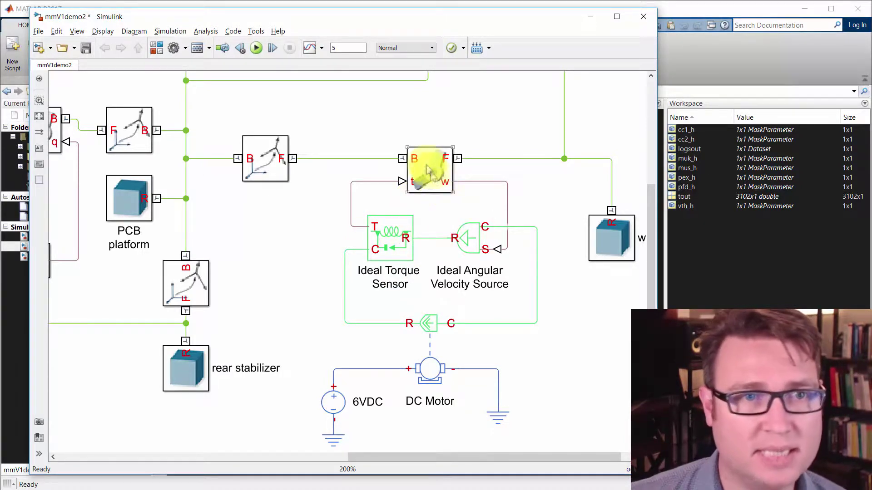
left_click(260, 147)
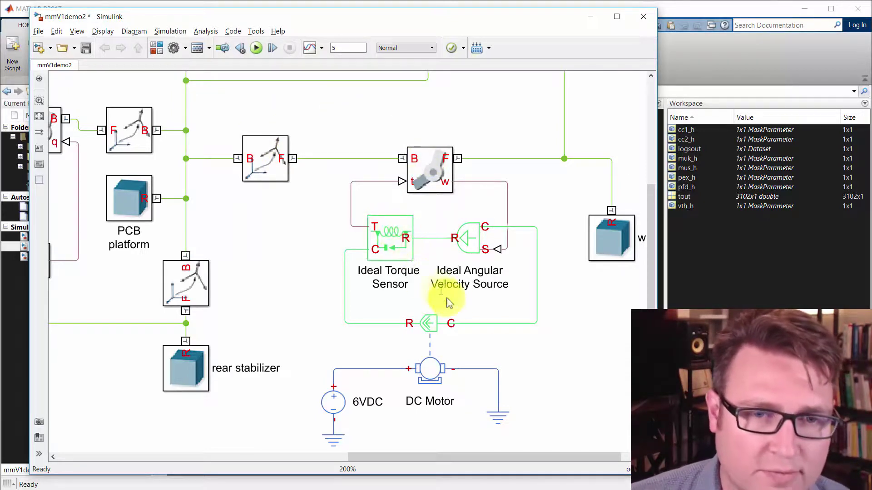
left_click(448, 323)
left_click(385, 335)
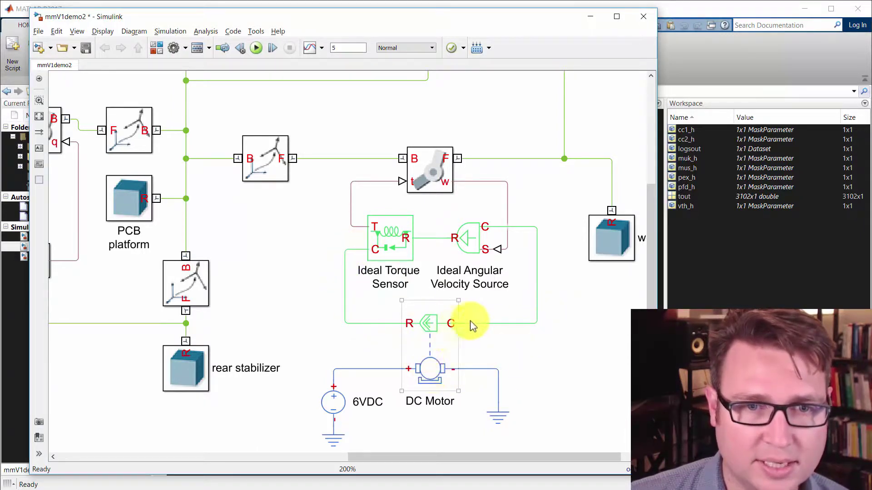
left_click(437, 326)
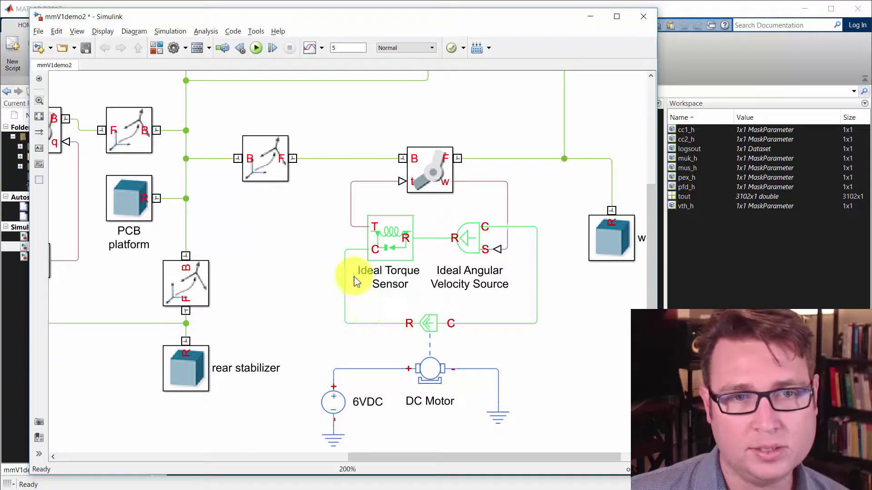
left_click(365, 255)
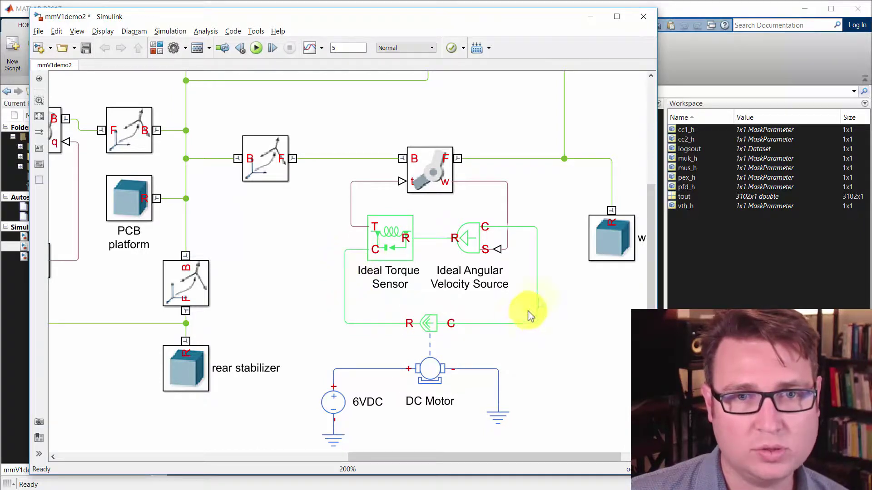
left_click(487, 231)
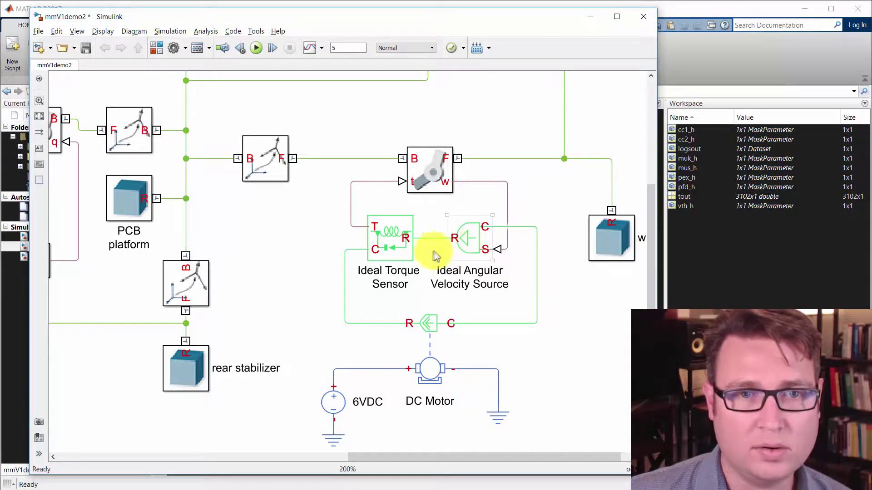
left_click(395, 254)
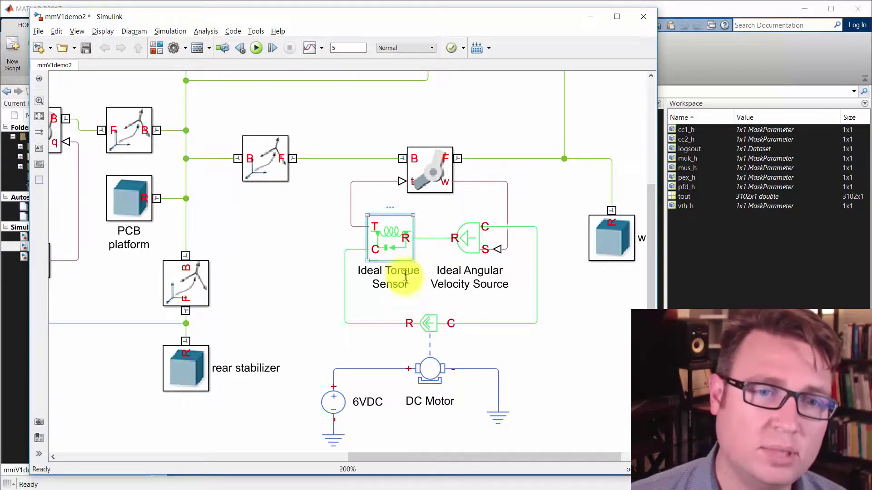
left_click(422, 330)
left_click(394, 236)
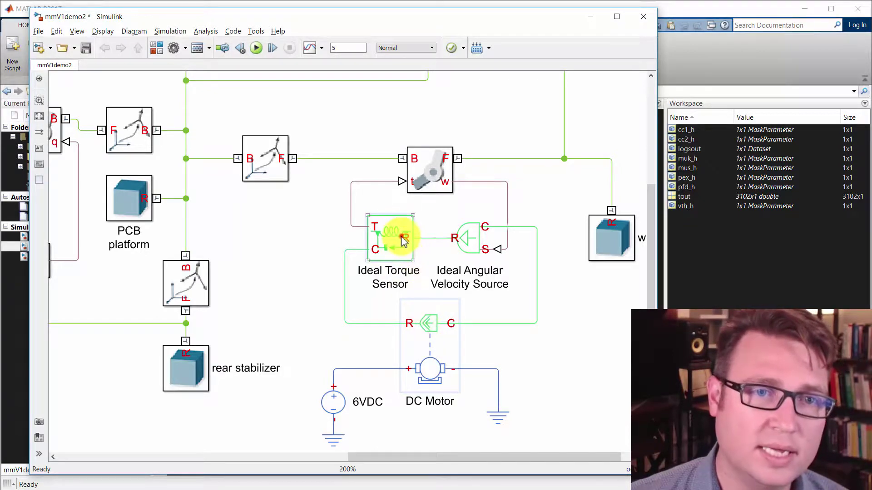
left_click(428, 169)
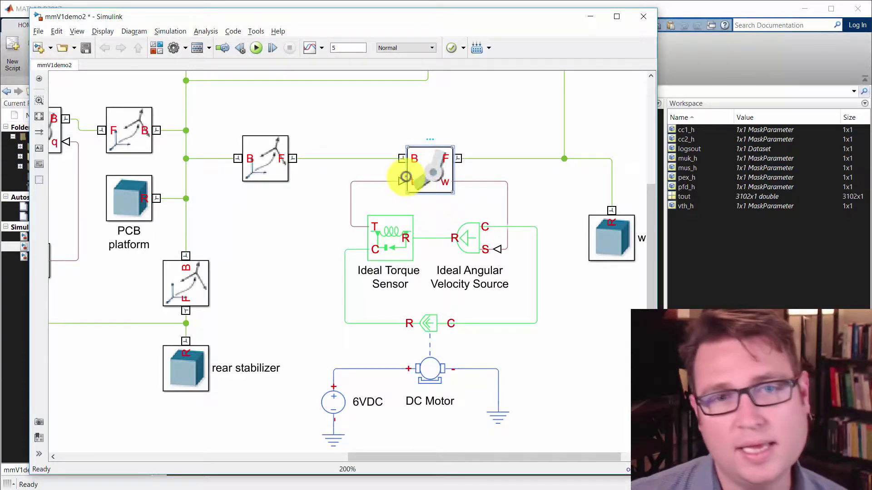
left_click(444, 208)
left_click(447, 186)
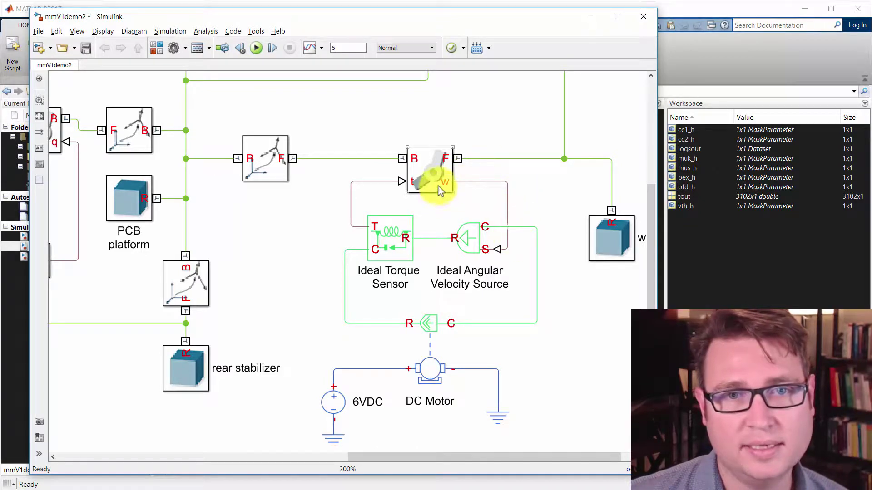
left_click(469, 239)
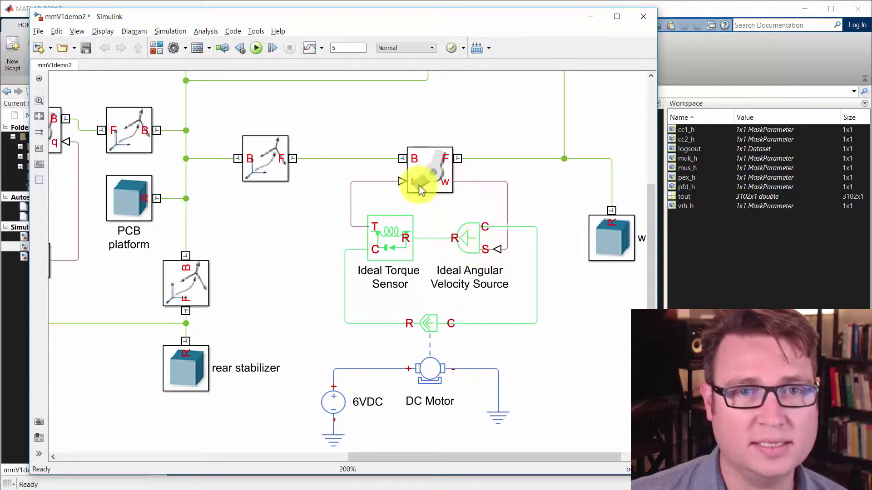
left_click(443, 213)
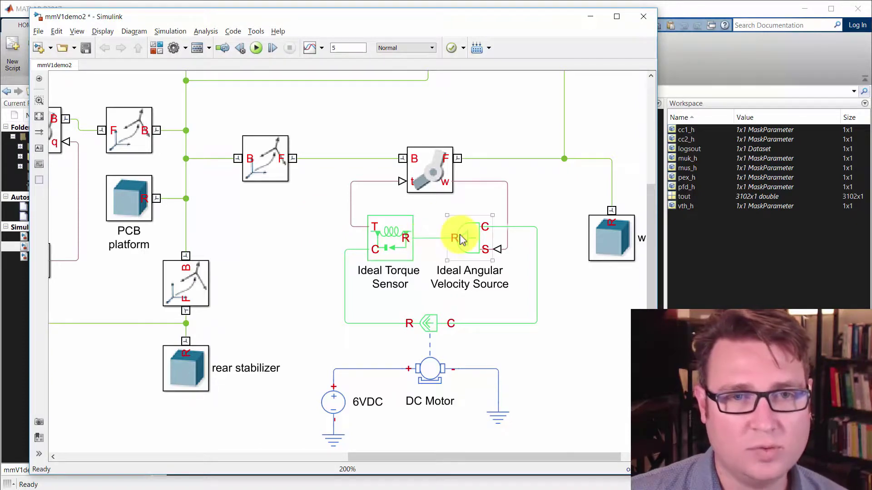
left_click(404, 228)
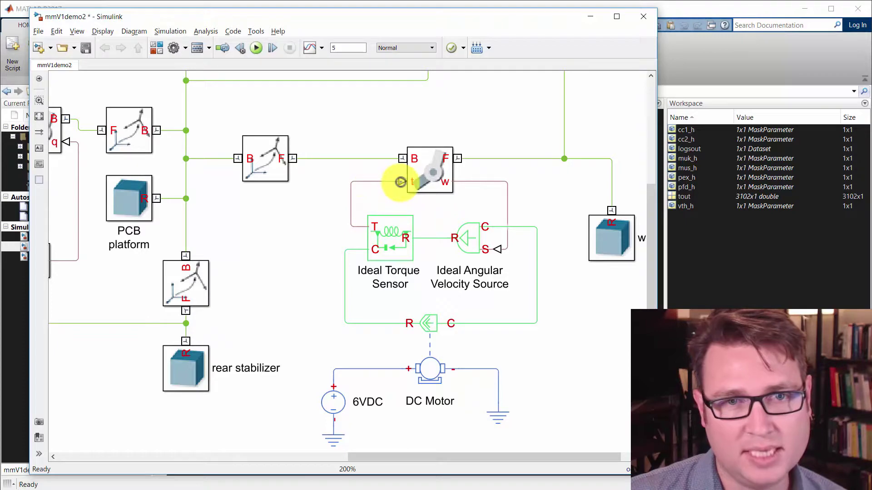
left_click(424, 182)
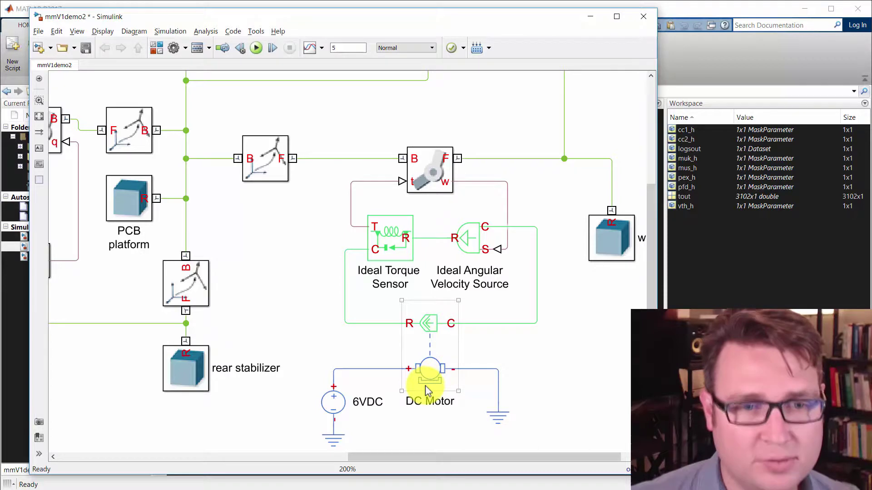
Set the 6VDC source's constant voltage to 6 V.
double_click(332, 403)
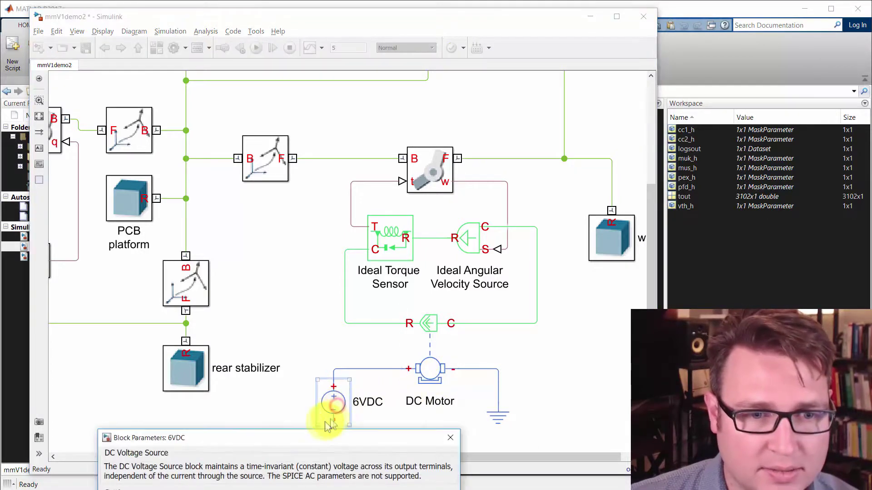
left_click(253, 311)
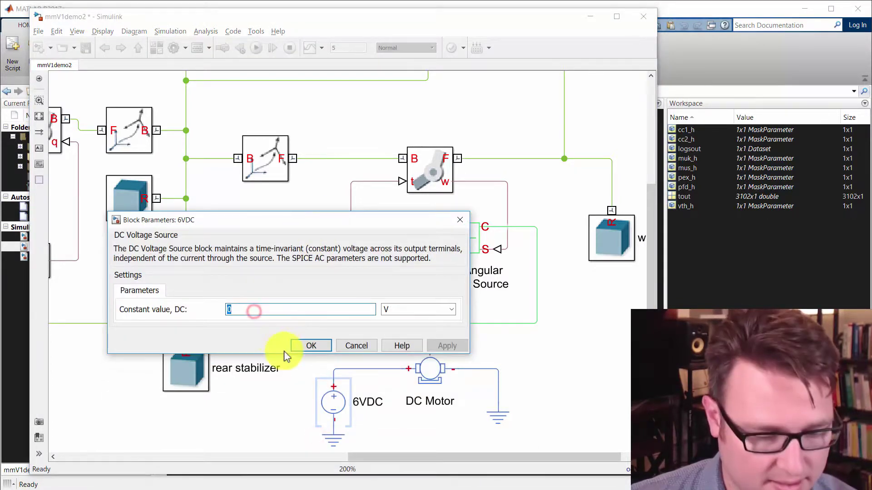
type("6")
left_click(323, 347)
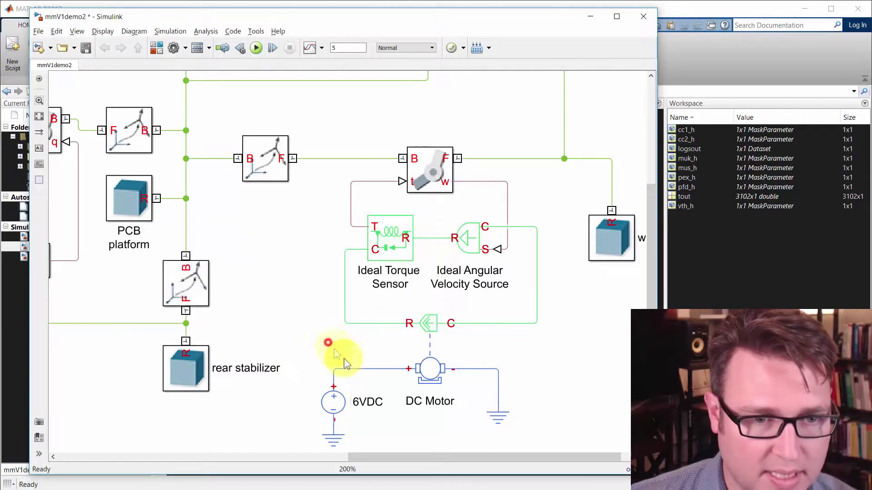
Save the mmV1demo2 model.
left_click_drag(434, 425, 440, 413)
left_click(441, 385)
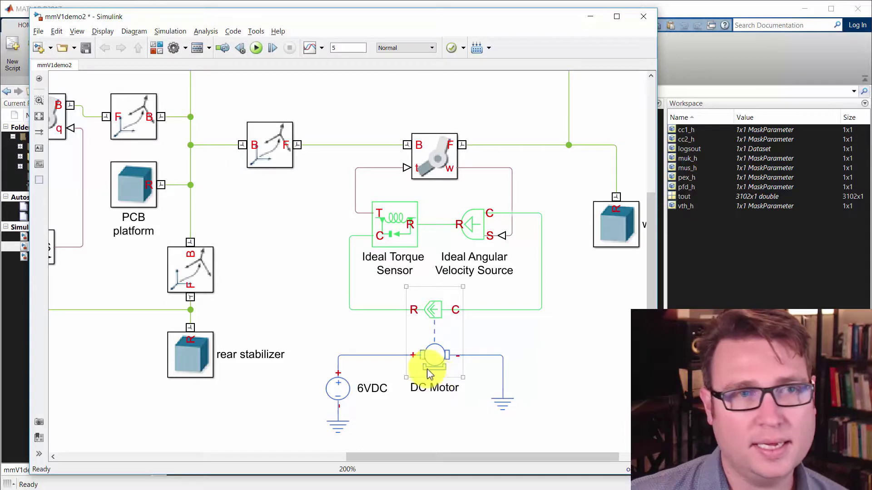
left_click(263, 241)
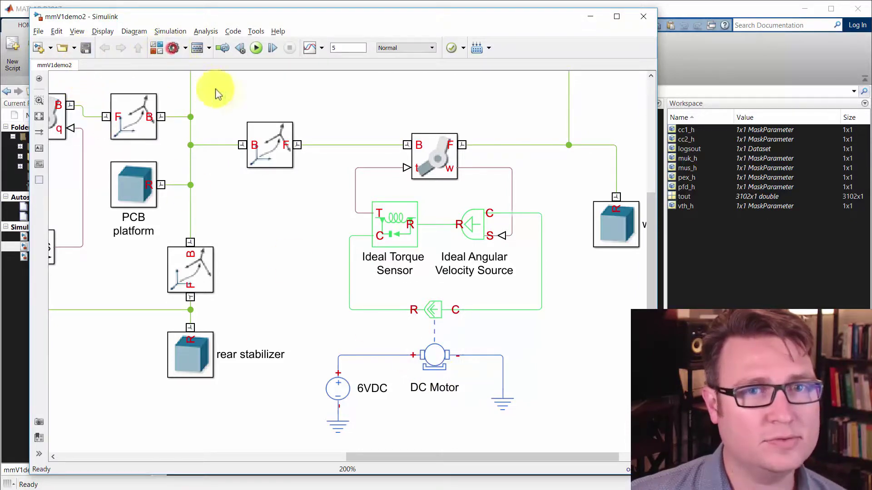
In Configuration Parameters, change the solver from ode23t to auto (Automatic solver selection) and confirm.
key("ctrl+e")
left_click(490, 152)
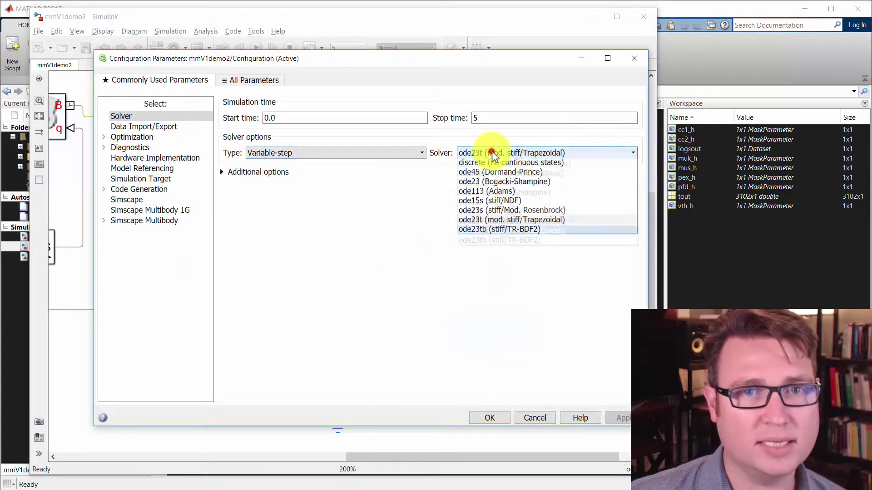
left_click(631, 58)
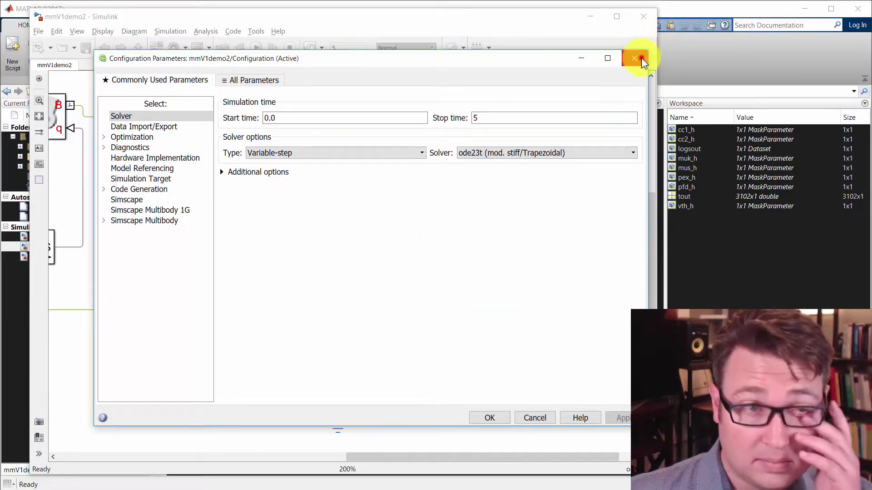
left_click(641, 58)
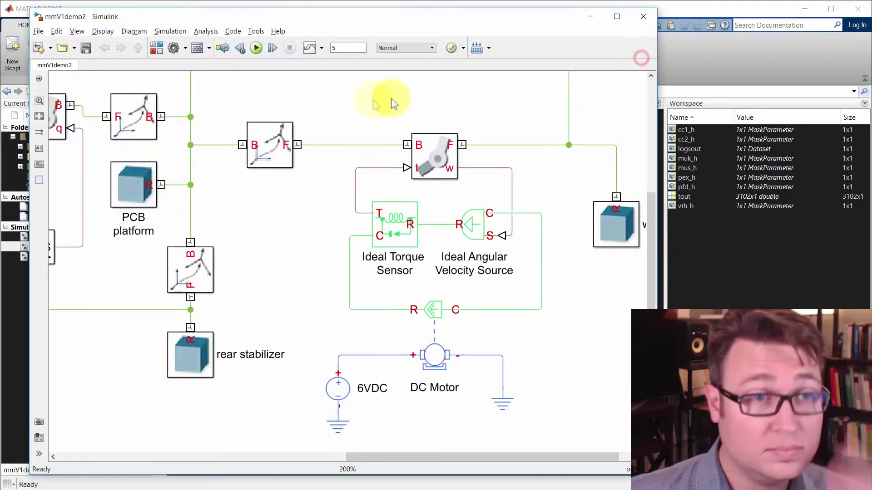
left_click(176, 51)
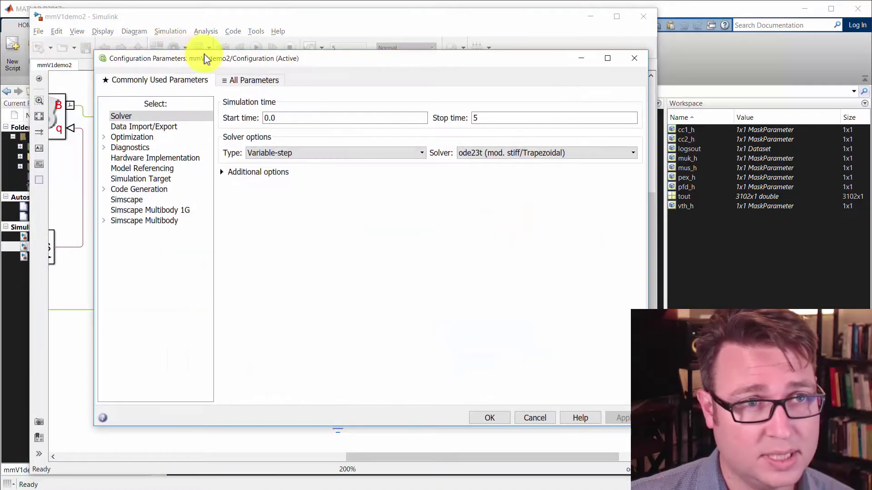
left_click_drag(205, 59, 178, 70)
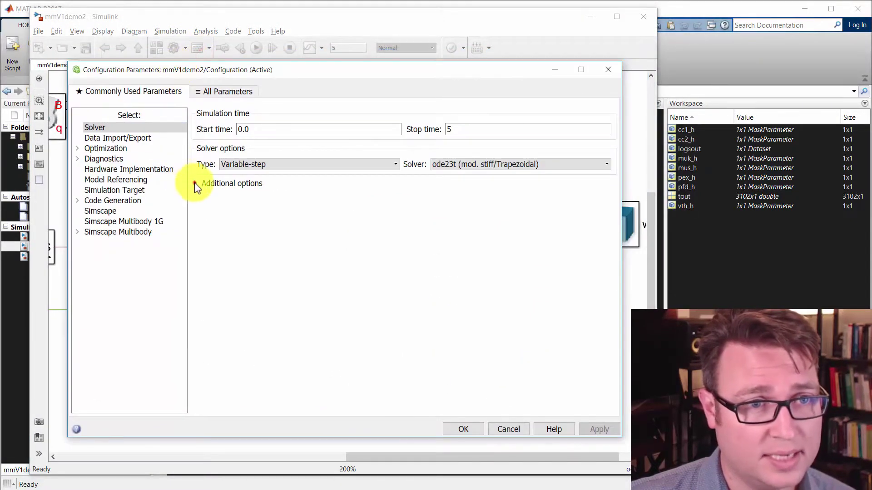
left_click(196, 183)
left_click(196, 184)
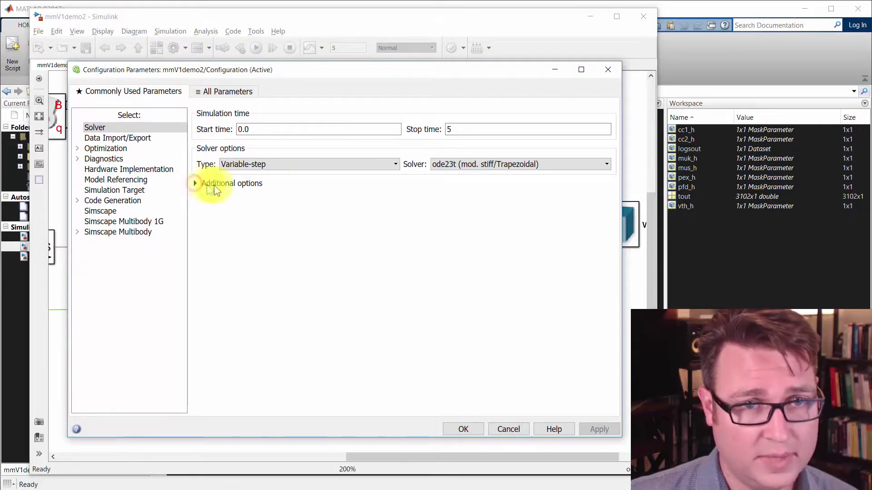
left_click(458, 166)
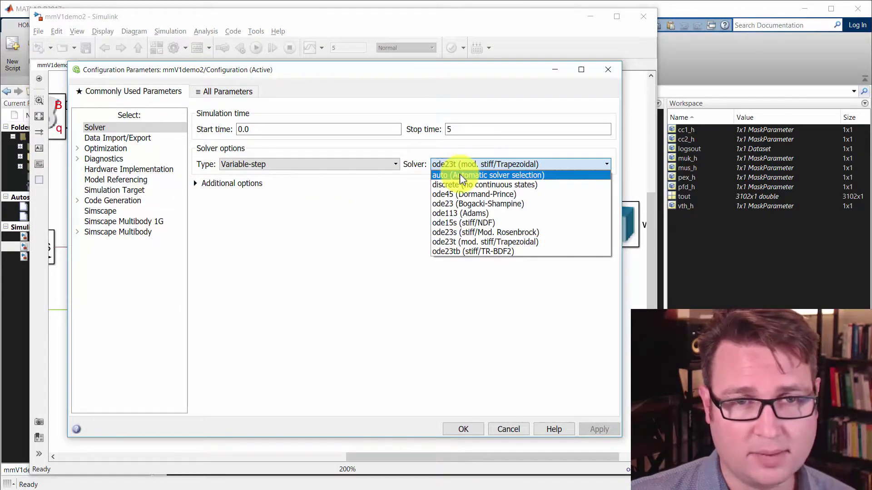
left_click(460, 175)
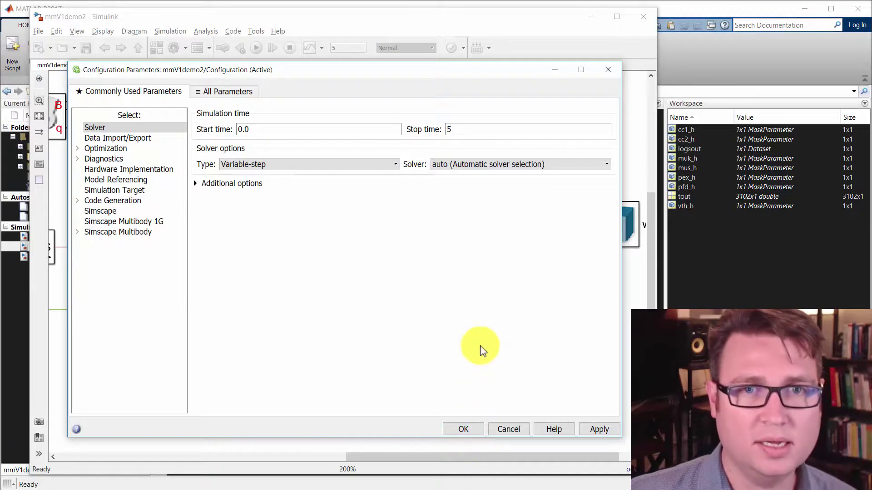
left_click(476, 430)
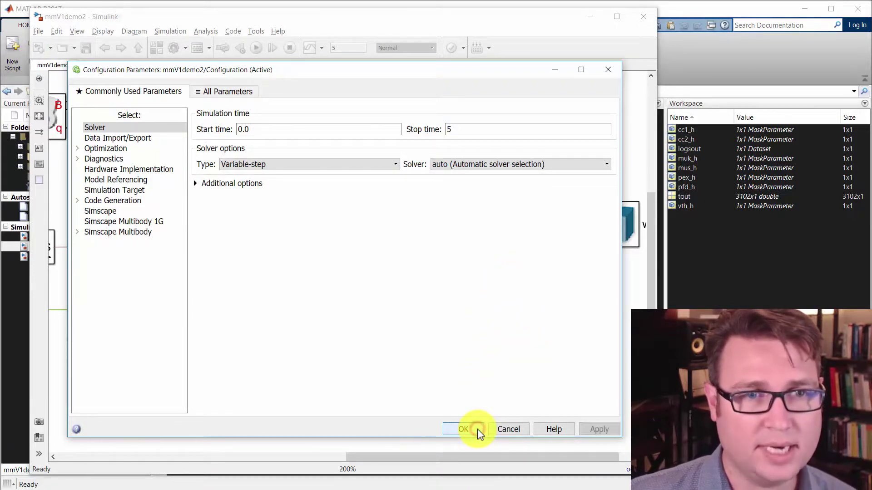
left_click(540, 369)
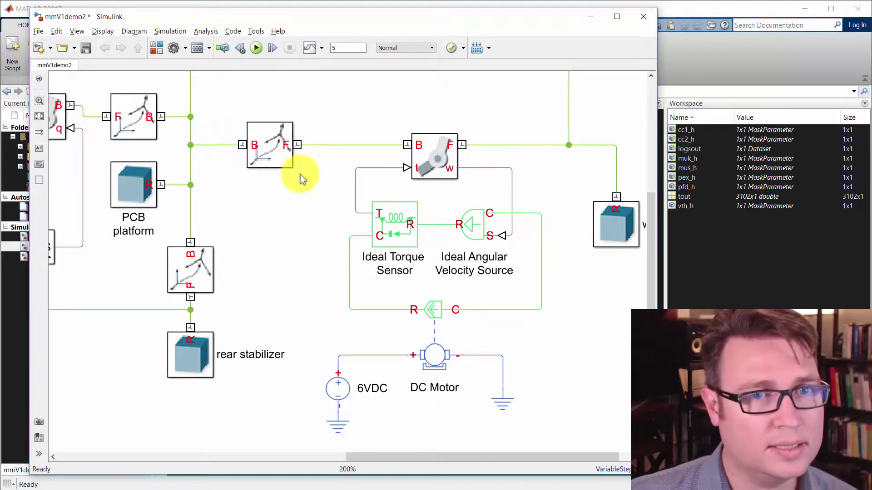
Set the Ramp block's slope to 0.
left_click_drag(301, 209, 397, 214)
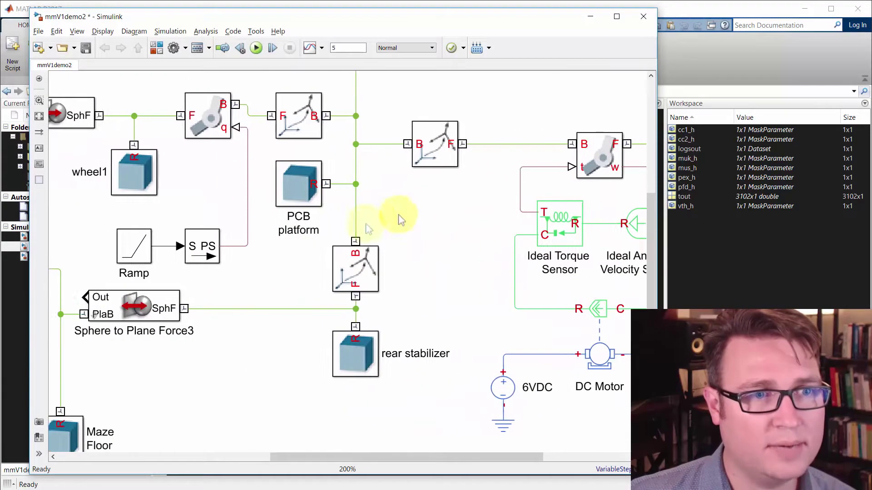
left_click(151, 241)
double_click(151, 243)
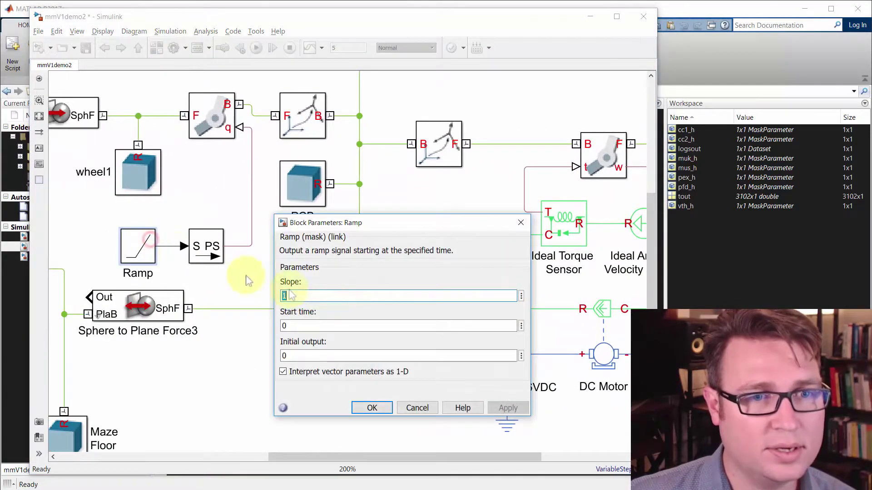
left_click(327, 299)
key("BackSpace")
type("0")
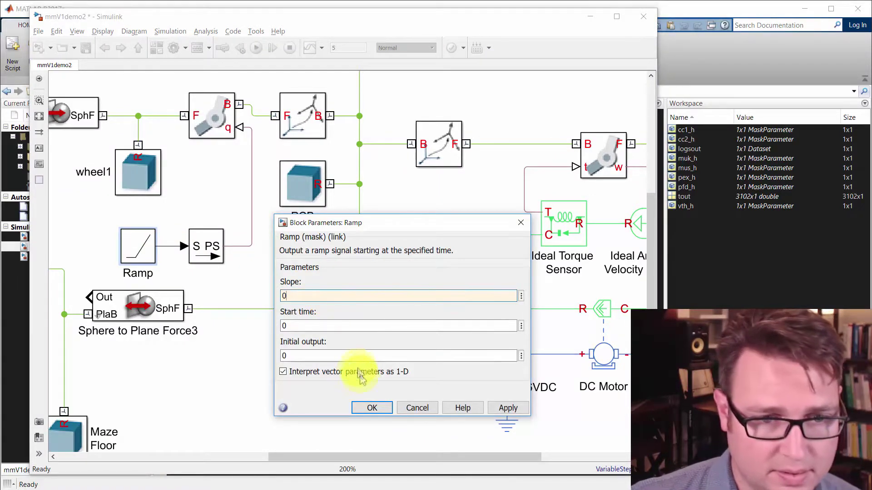
left_click(372, 408)
Pan to the motor drive circuit and point out the Ideal Torque Sensor and DC Motor.
left_click_drag(444, 291, 429, 291)
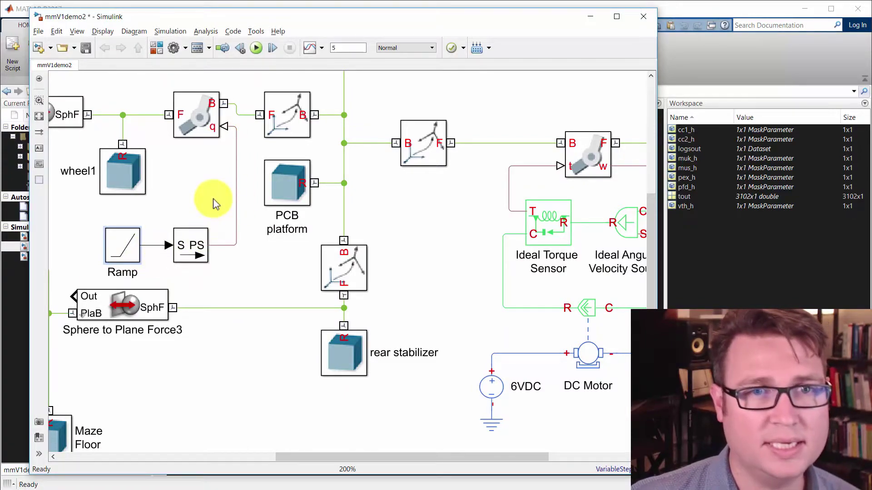
left_click_drag(463, 256, 296, 244)
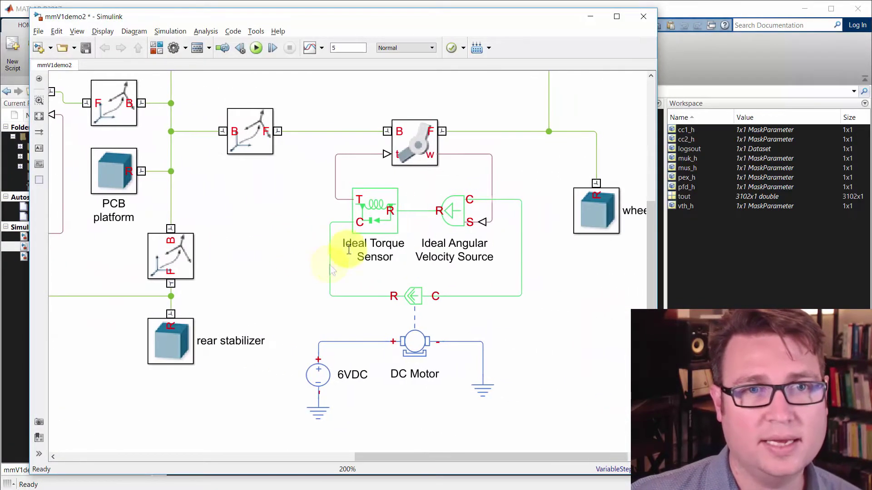
left_click(386, 190)
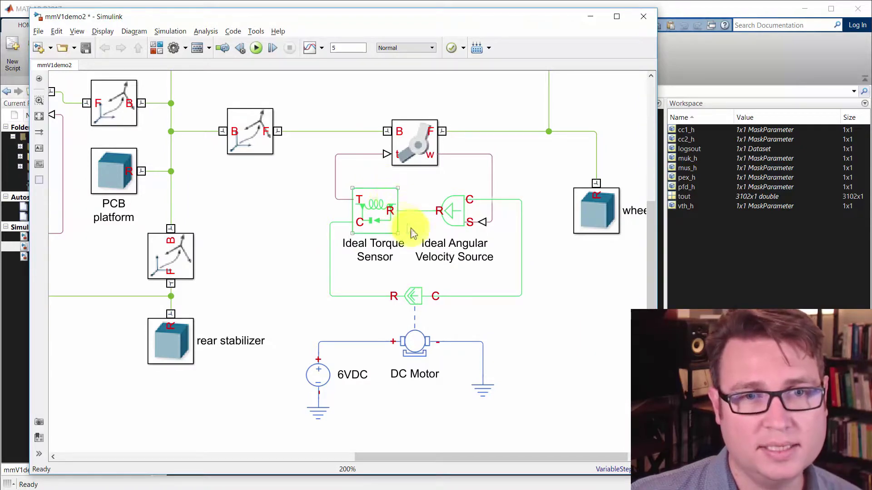
left_click(432, 283)
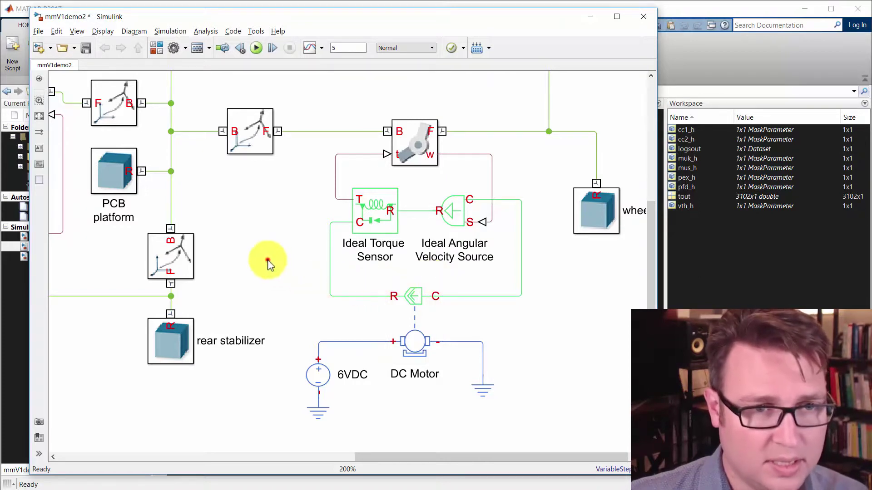
Update the model with Ctrl+D and show only PCB_platform in the 3D view, fitted and orbited.
key("ctrl+d")
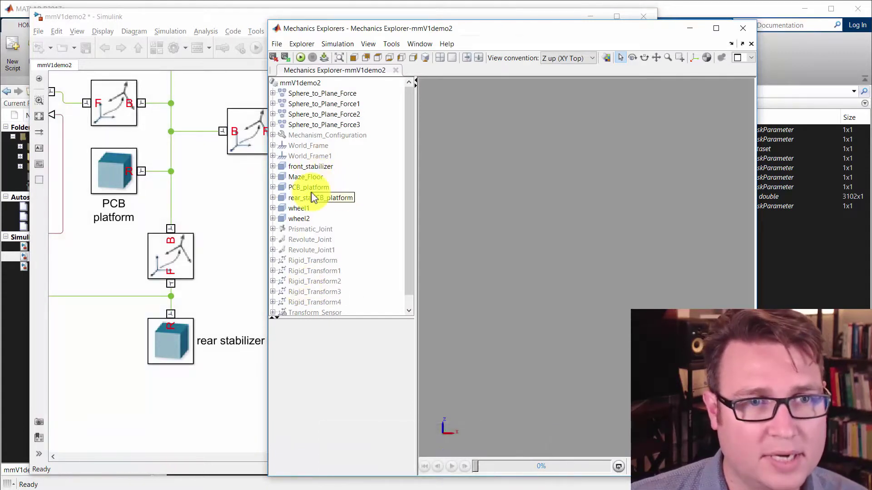
left_click(313, 187)
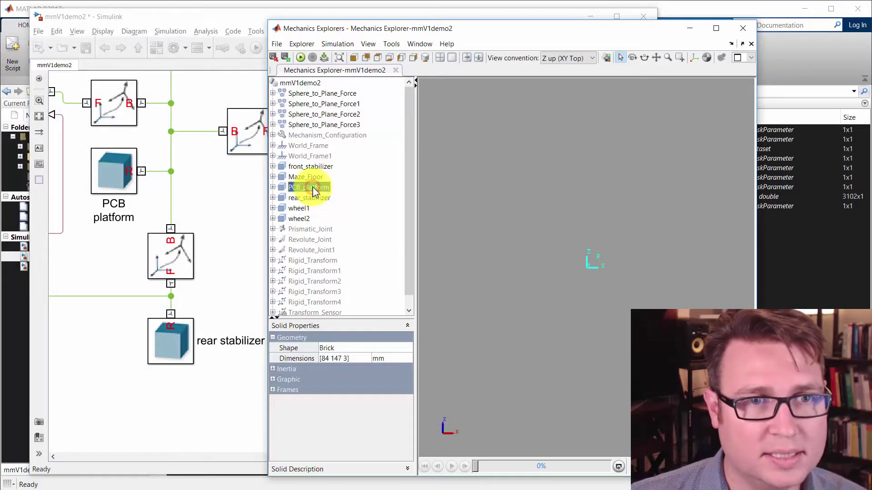
right_click(314, 191)
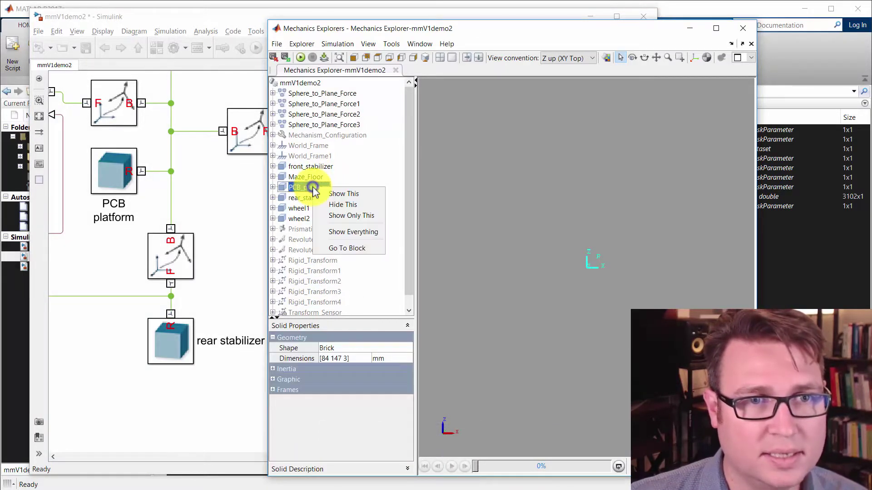
left_click(353, 215)
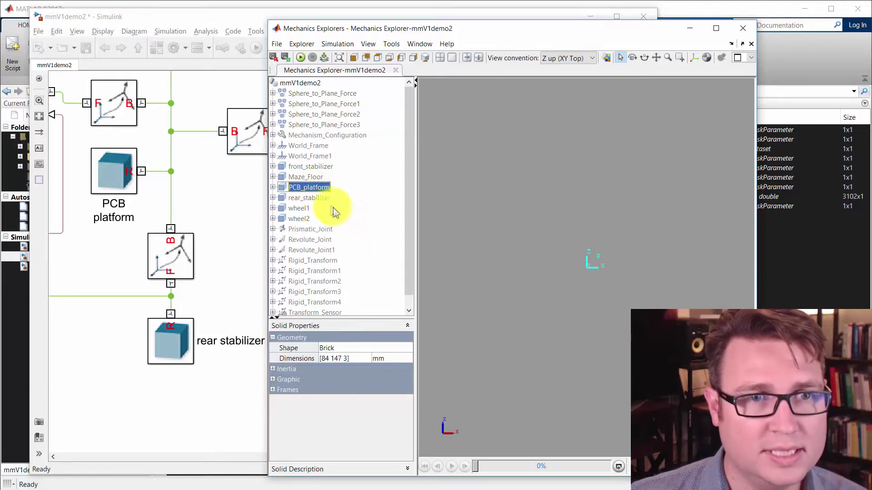
left_click(339, 58)
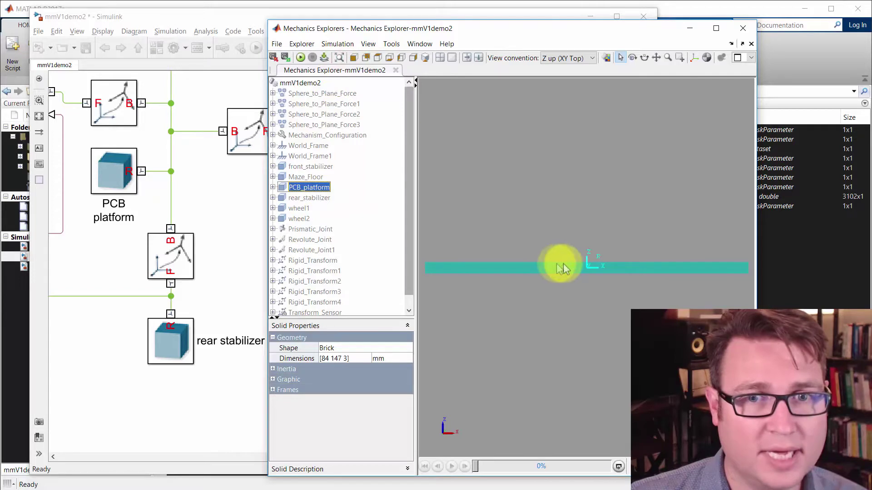
left_click_drag(559, 266, 509, 282)
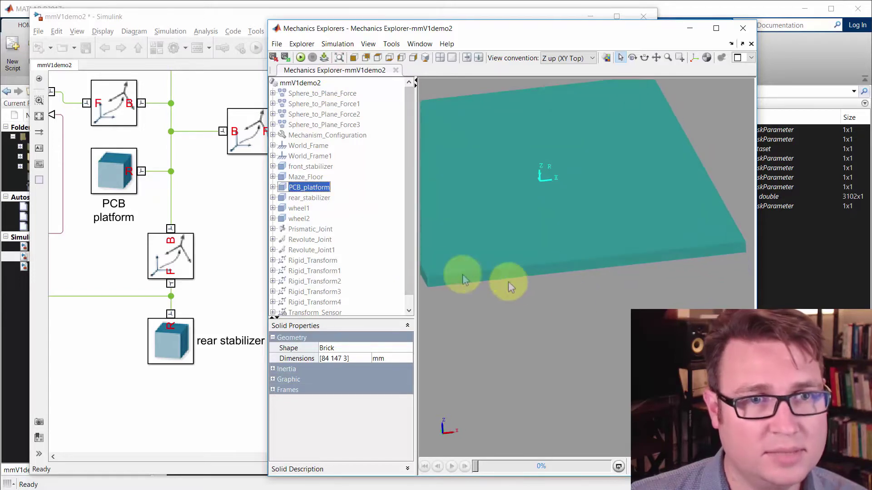
Add the front and rear stabilizers to the 3D view.
left_click(304, 178)
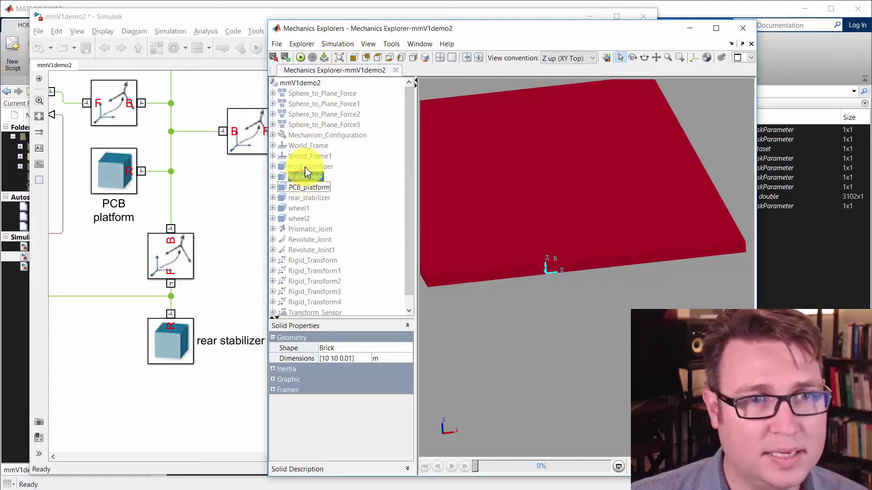
right_click(305, 170)
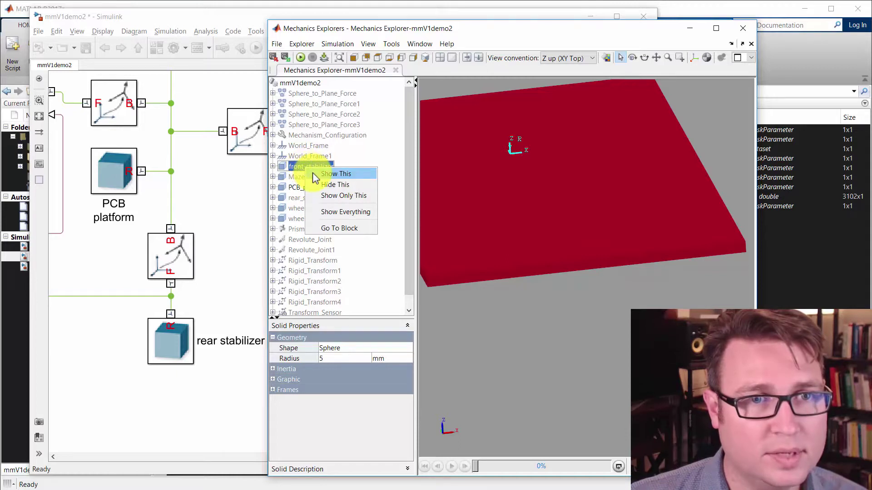
left_click(313, 173)
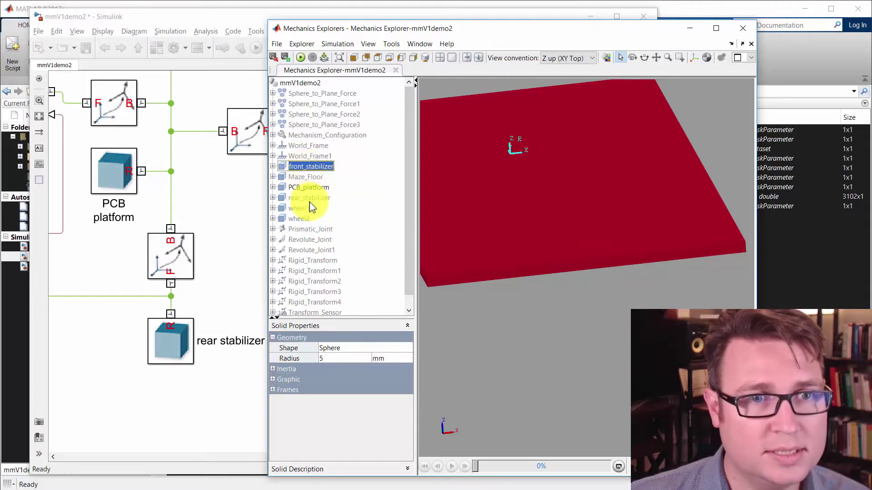
right_click(309, 196)
left_click(317, 207)
Add wheel1 and wheel2 to the view and place the viewer beside the diagram.
right_click(301, 209)
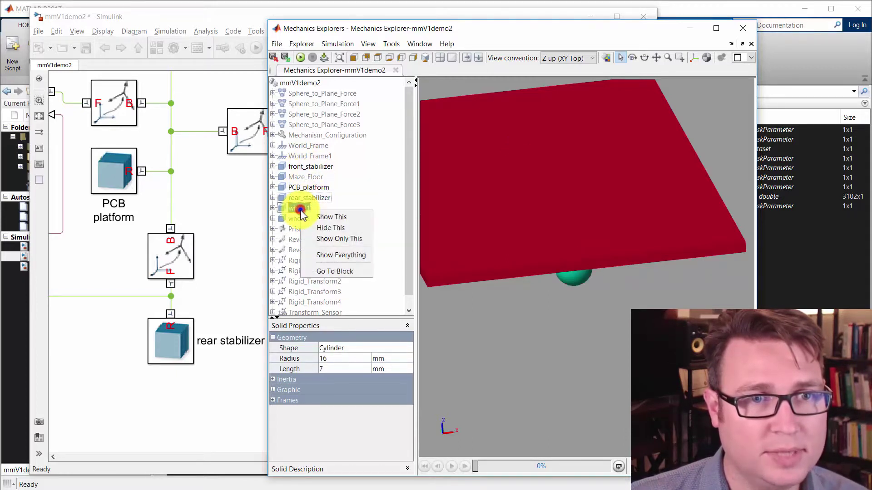
left_click(311, 217)
left_click(295, 228)
right_click(297, 218)
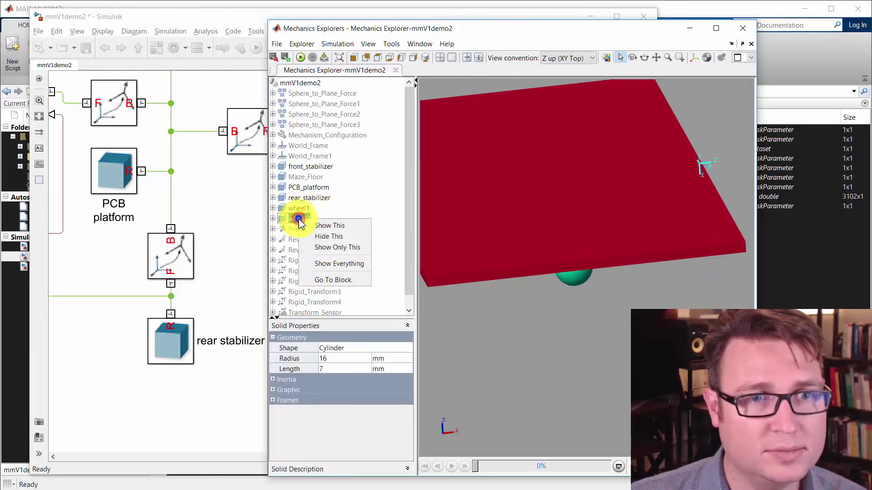
left_click(310, 225)
left_click_drag(481, 213, 522, 228)
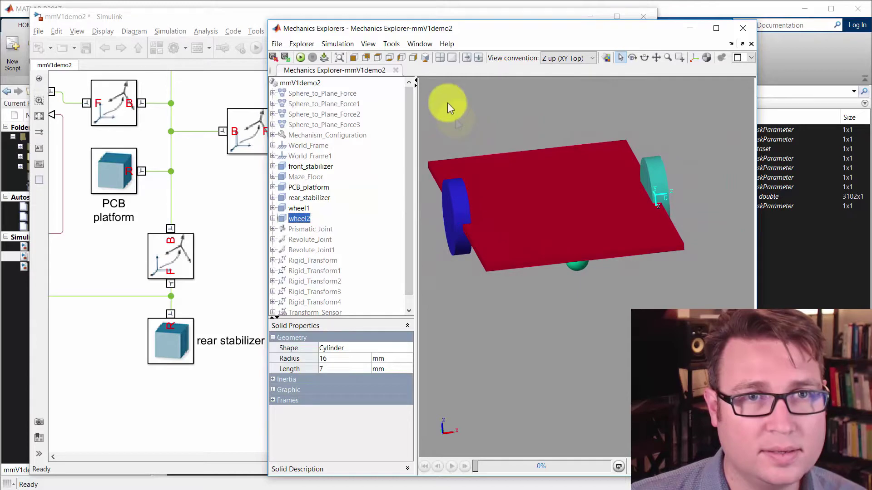
left_click_drag(423, 33, 204, 25)
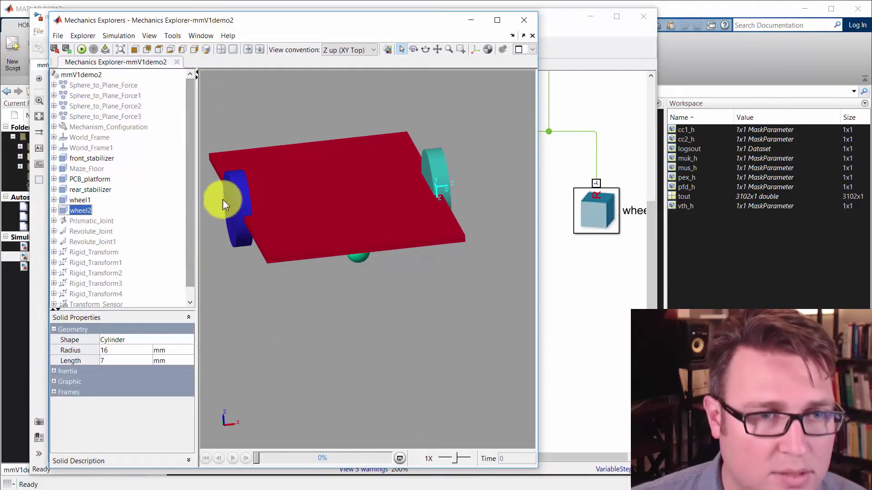
Run the 5 s simulation from a lowered view, orbiting to top-down as the car turns.
left_click(312, 223)
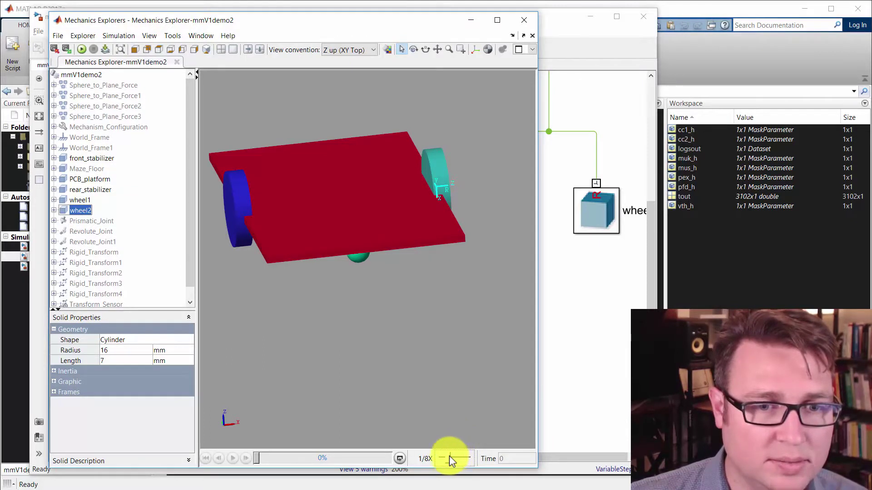
left_click_drag(319, 268, 321, 225)
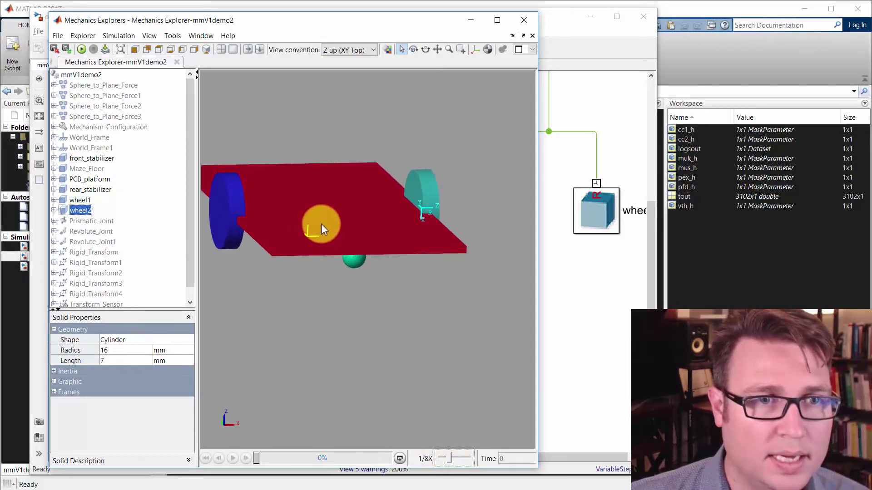
left_click(278, 292)
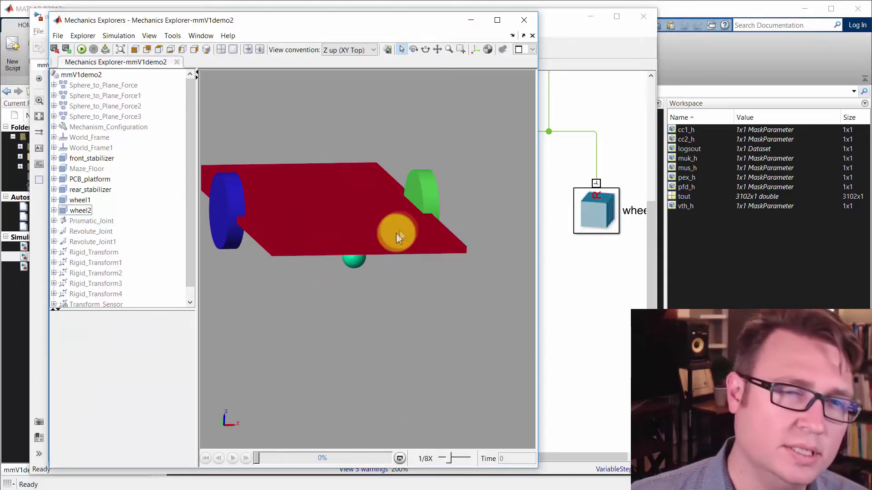
left_click(364, 203)
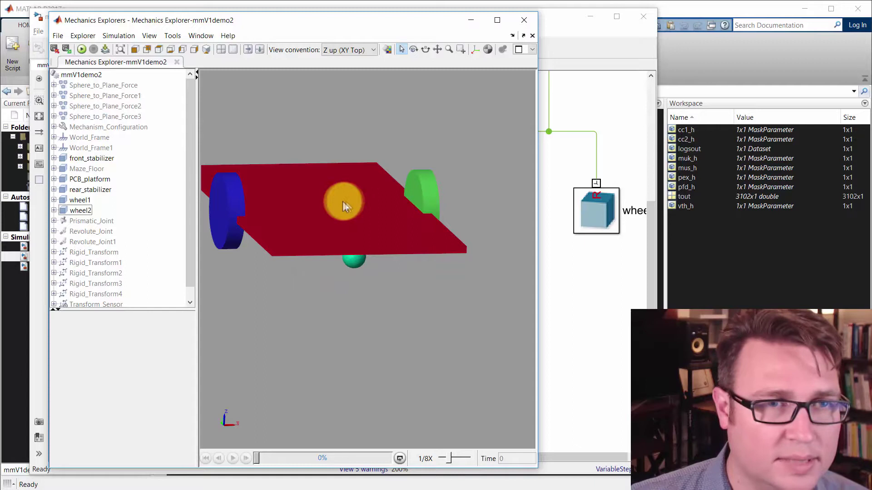
left_click(82, 49)
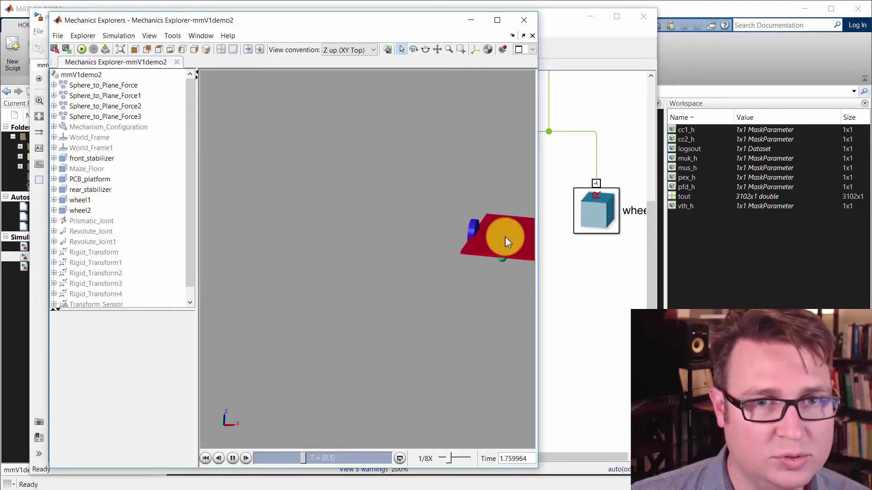
left_click_drag(477, 221, 442, 282)
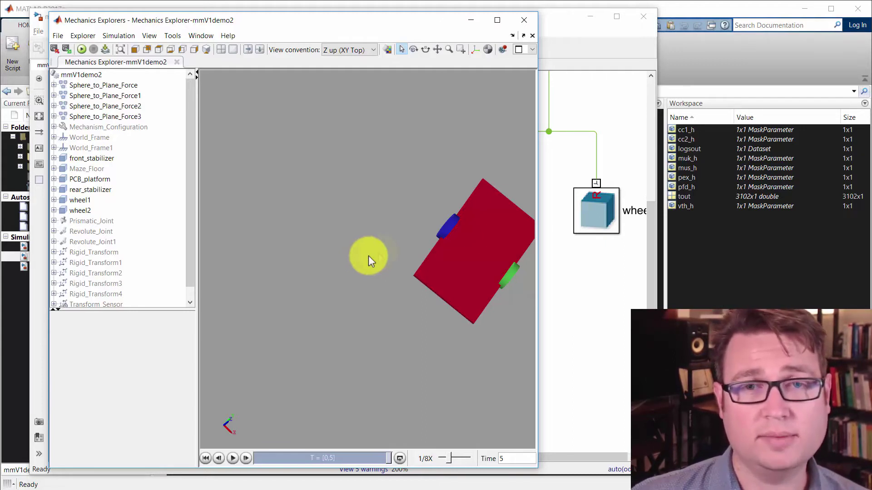
Zoom the Simulink diagram into the motor circuit, pointing out the velocity source and torque sensor.
left_click(566, 290)
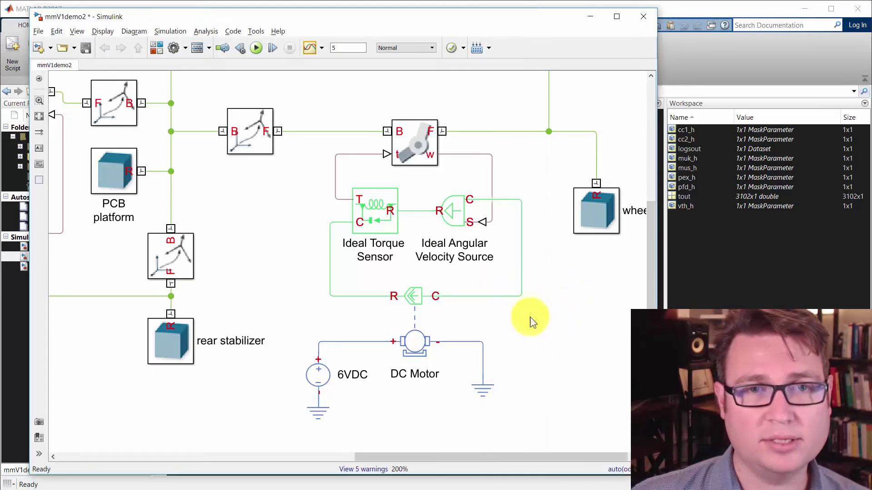
scroll(566, 297, "down", 1)
scroll(331, 293, "down", 4)
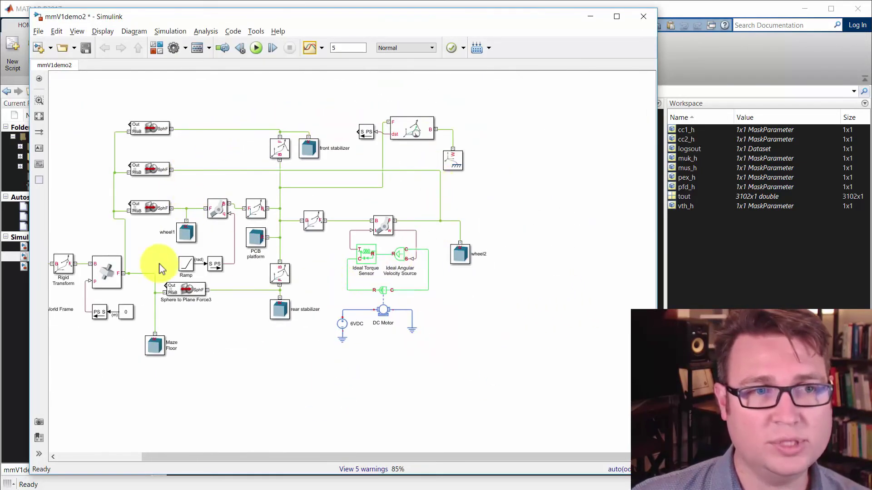
left_click(400, 255)
scroll(399, 256, "up", 2)
scroll(400, 261, "up", 3)
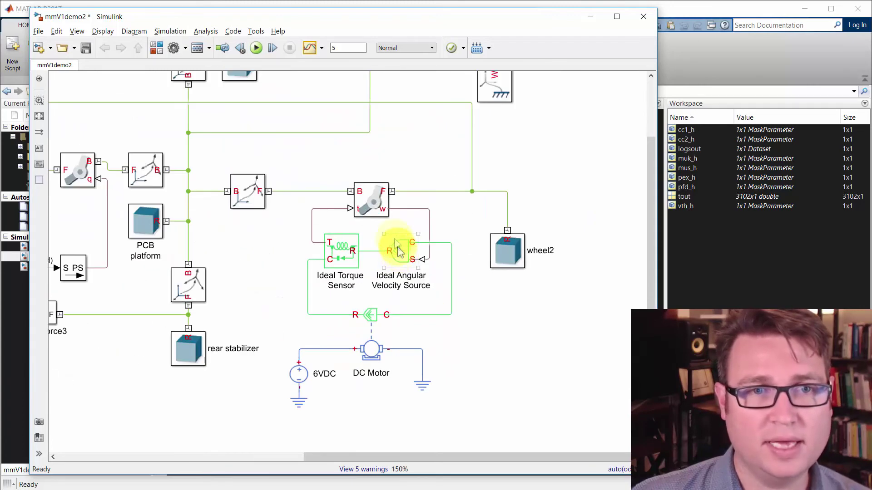
left_click(336, 270)
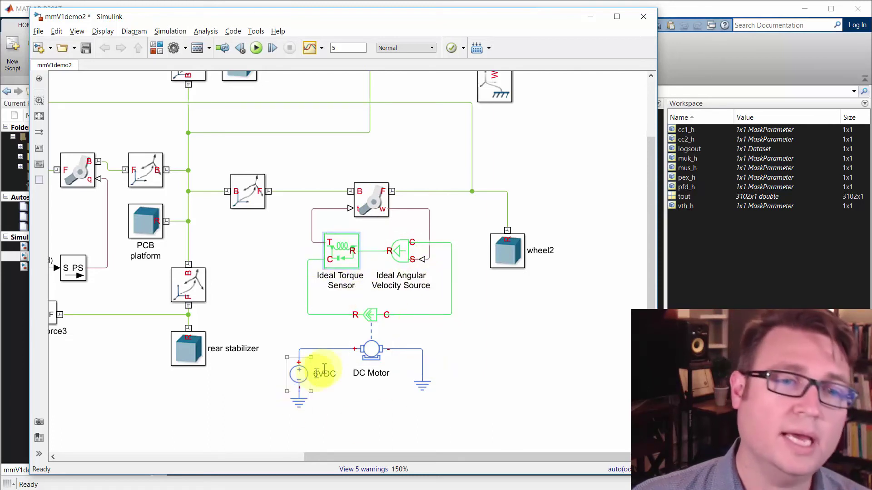
left_click_drag(416, 364, 421, 382)
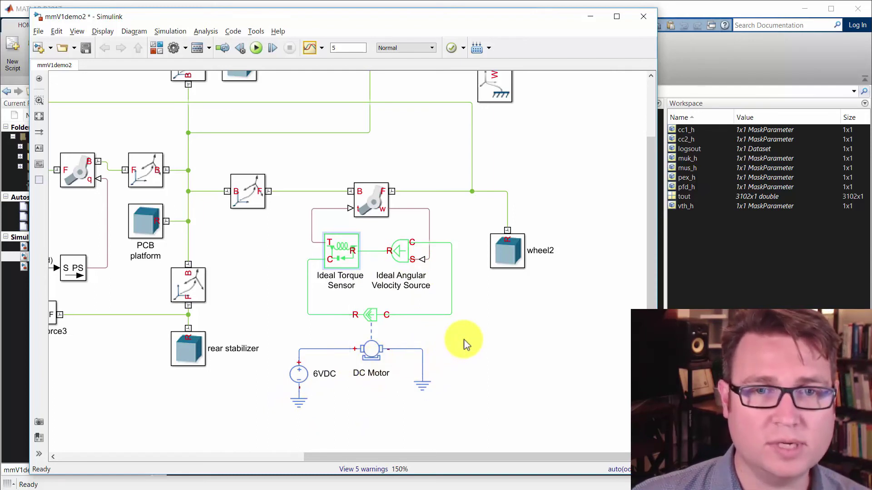
scroll(464, 339, "down", 1)
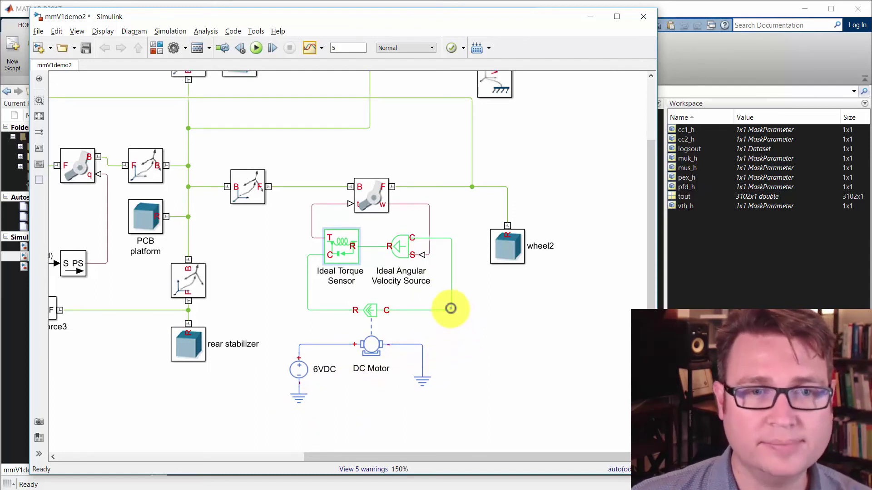
left_click_drag(451, 308, 451, 309)
left_click(252, 254)
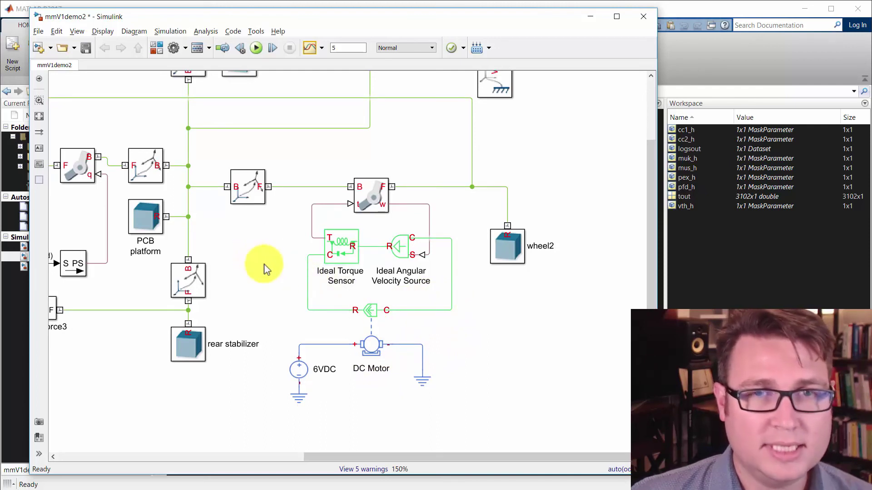